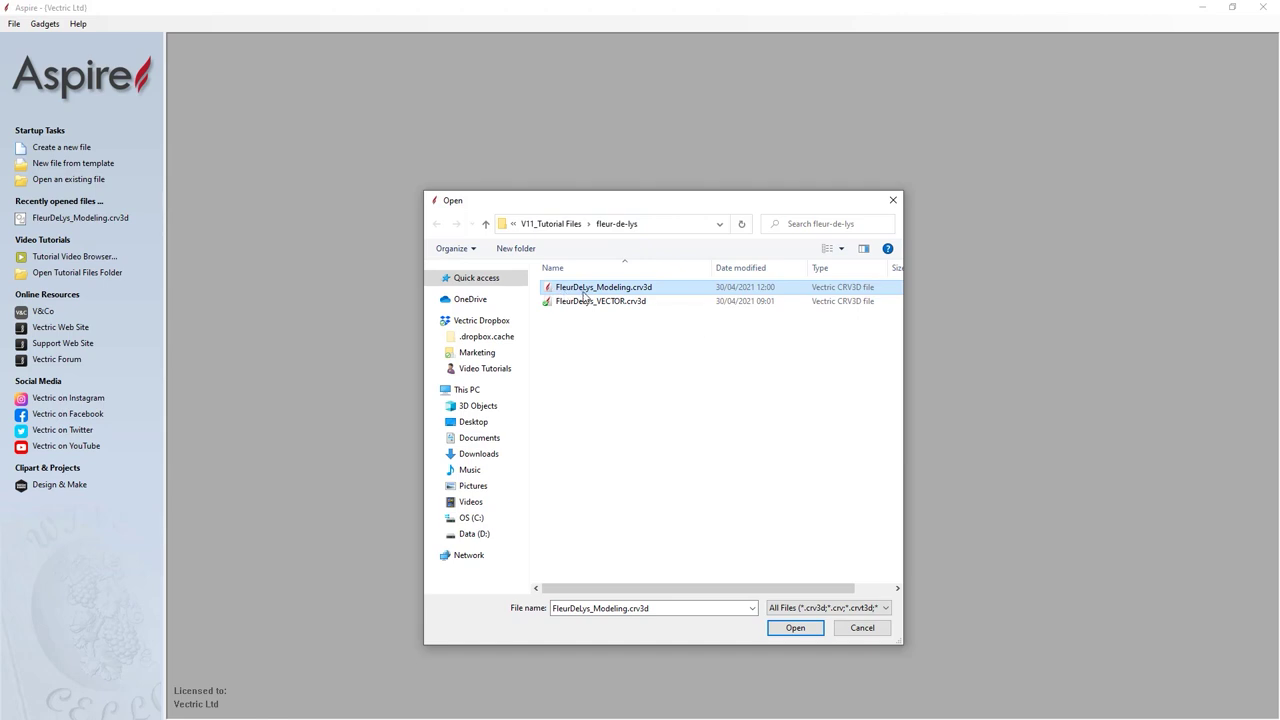
- Open FleurDeLys_Modeling.crv3d, show the 2D and 3D views side by side, and inspect the 3D model before returning to a plan view
left_click(795, 627)
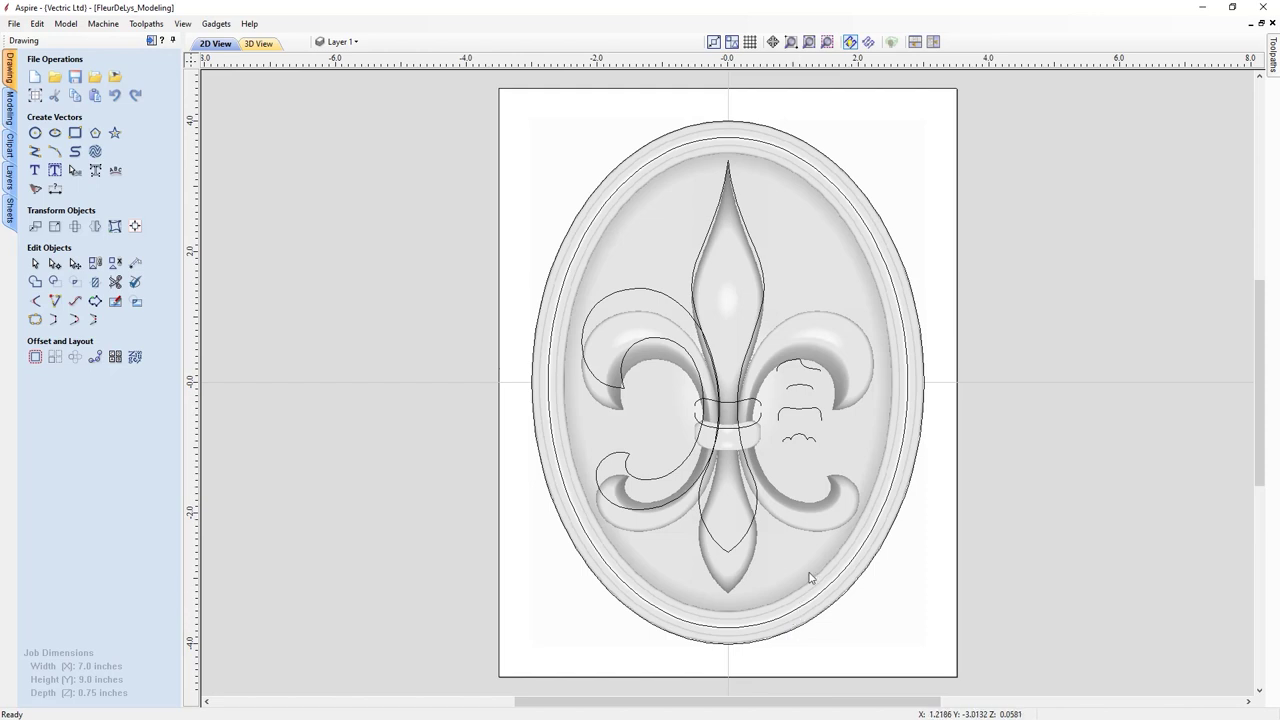
left_click(933, 42)
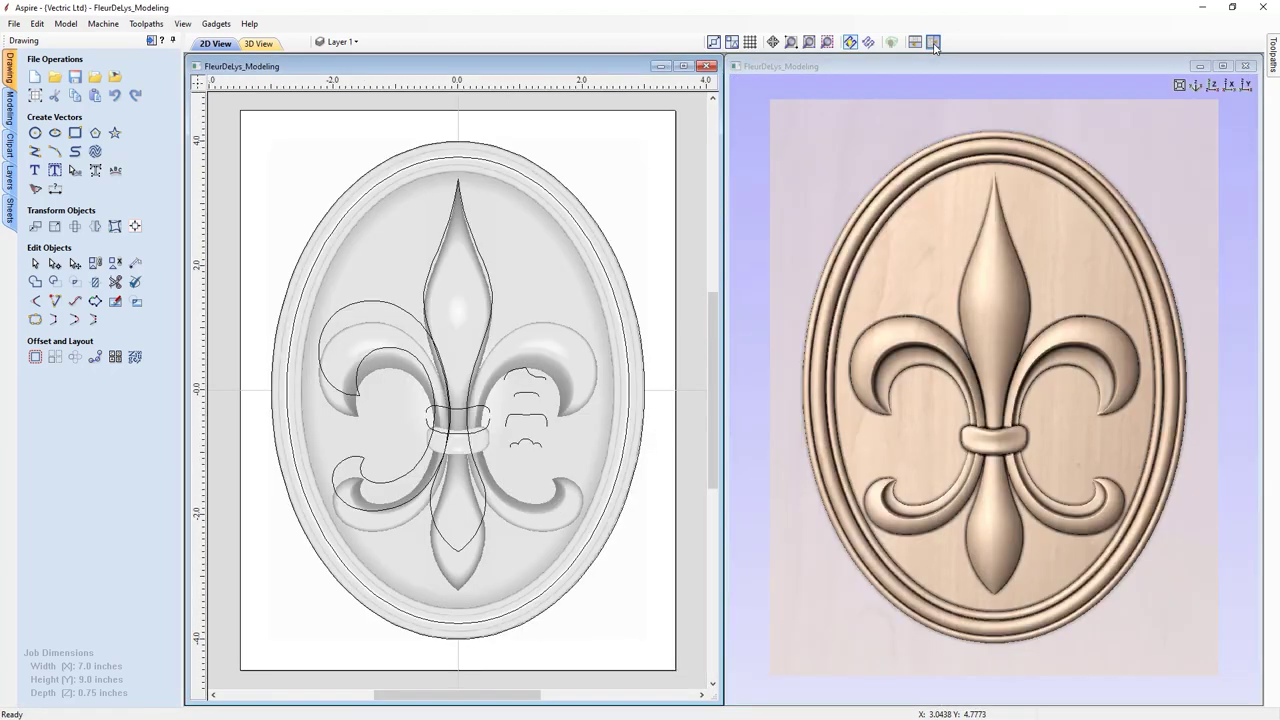
left_click_drag(884, 664, 970, 575)
left_click_drag(1040, 681, 1030, 620)
left_click(1216, 86)
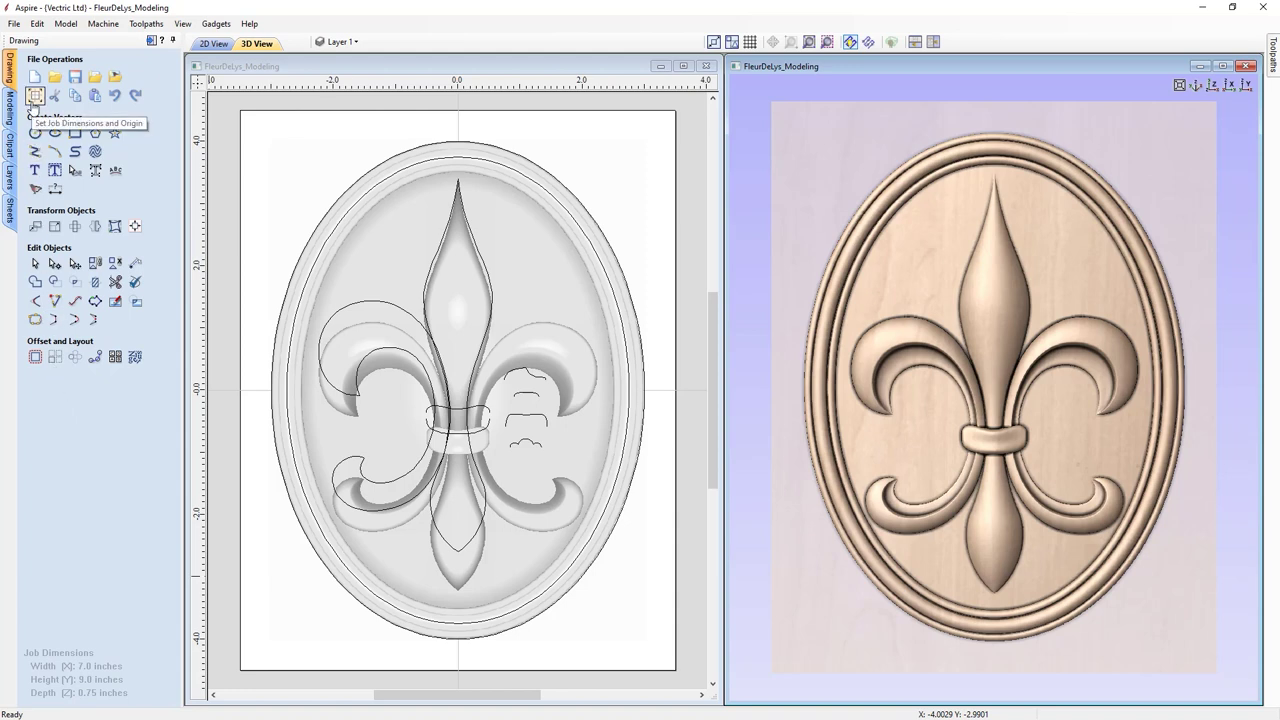
- Review the job type, size, datum position and modeling resolution in the job setup
left_click(35, 96)
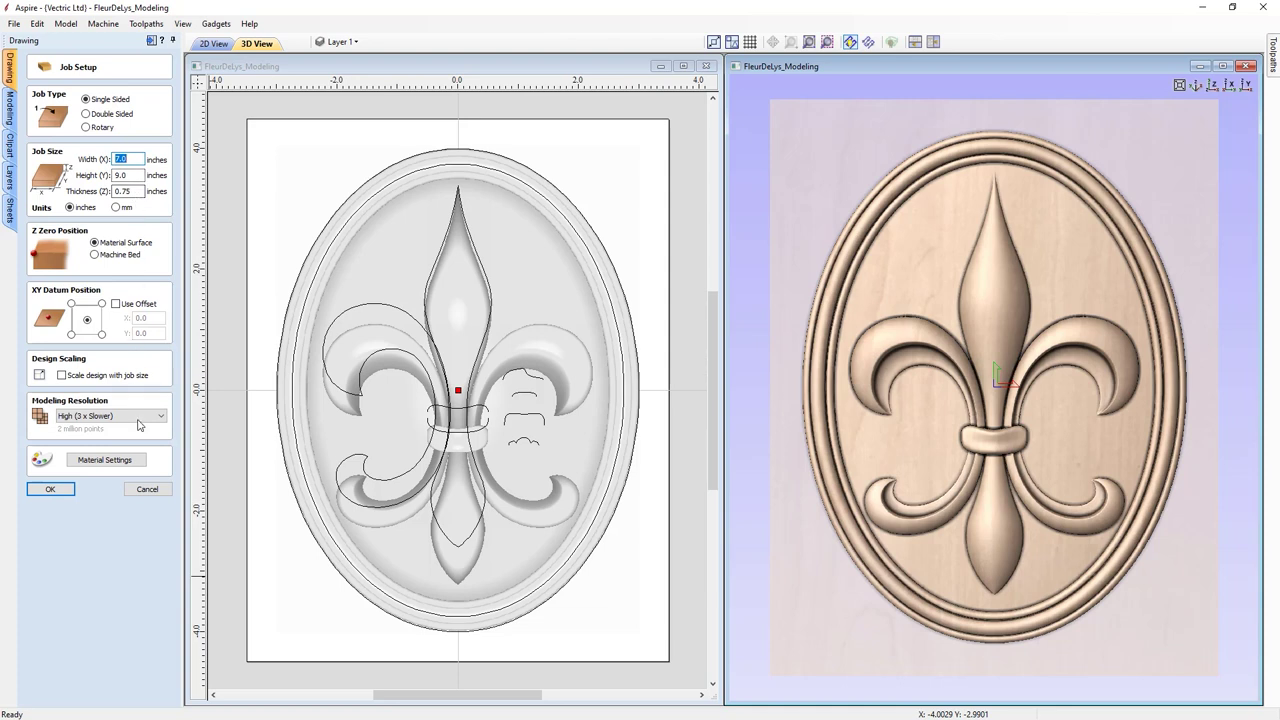
left_click(147, 489)
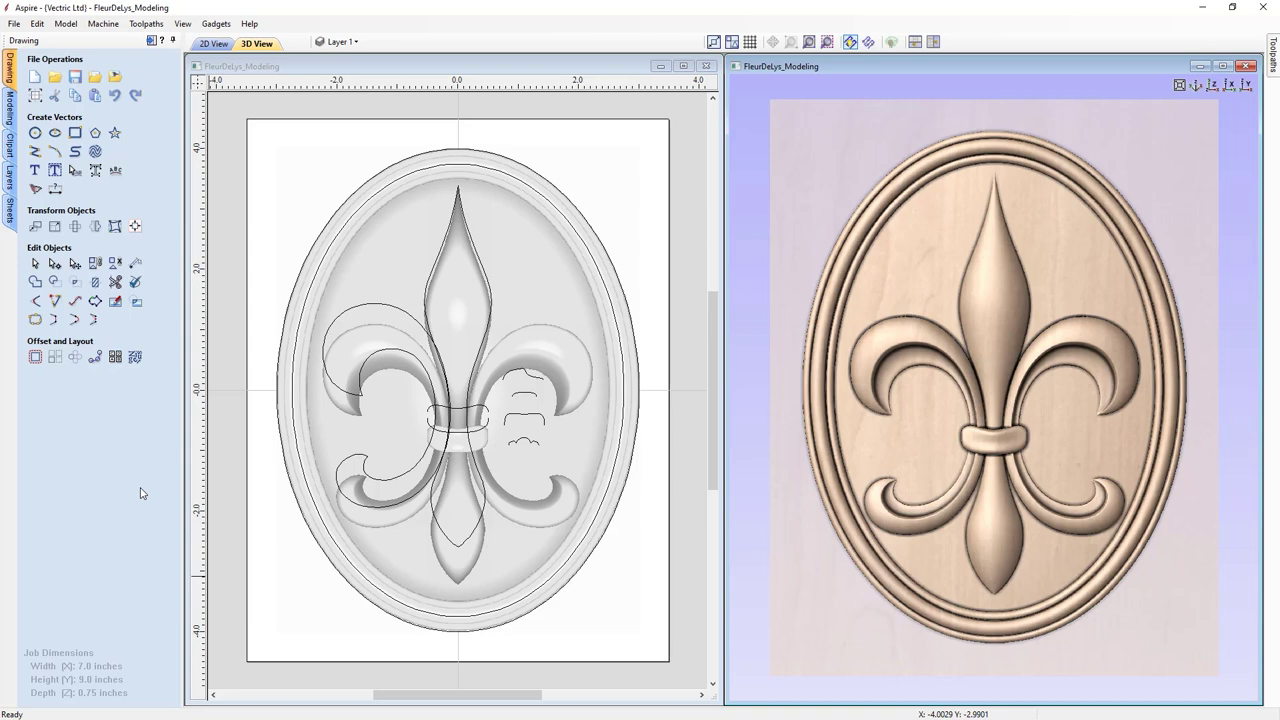
- Scale the whole model to an exact height of 0.5 inches
left_click(12, 115)
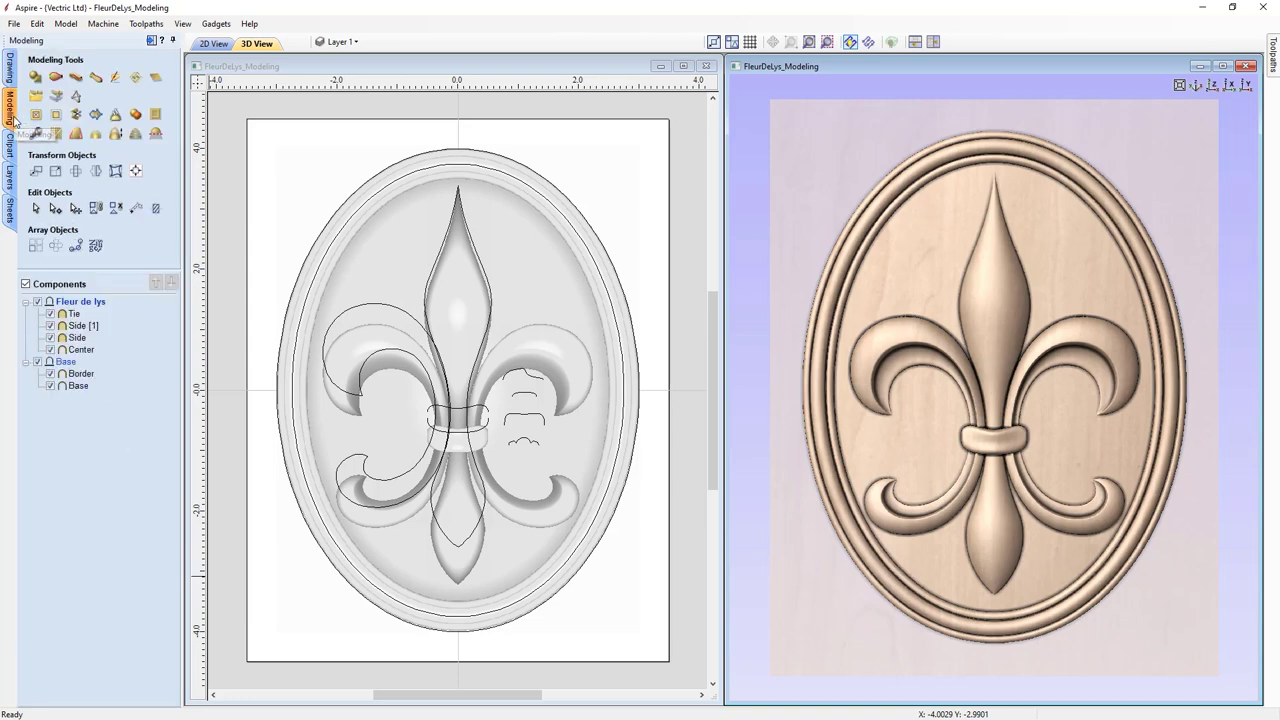
left_click(115, 140)
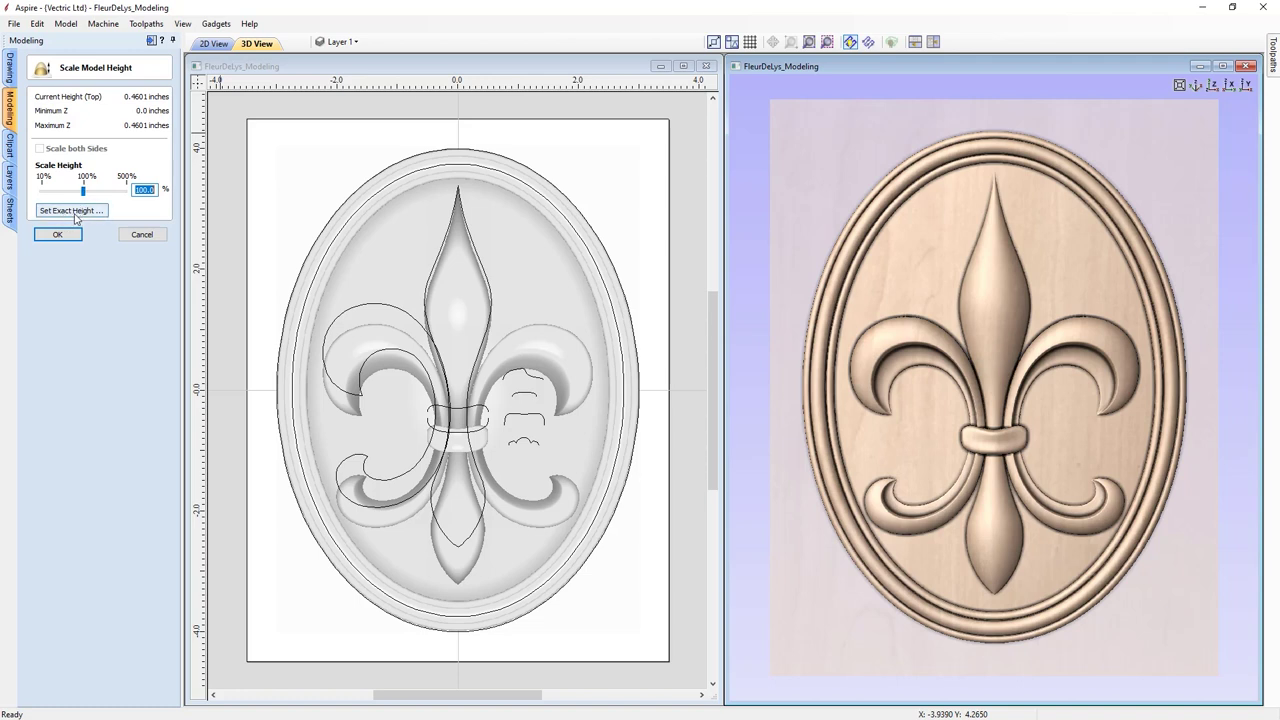
left_click(74, 213)
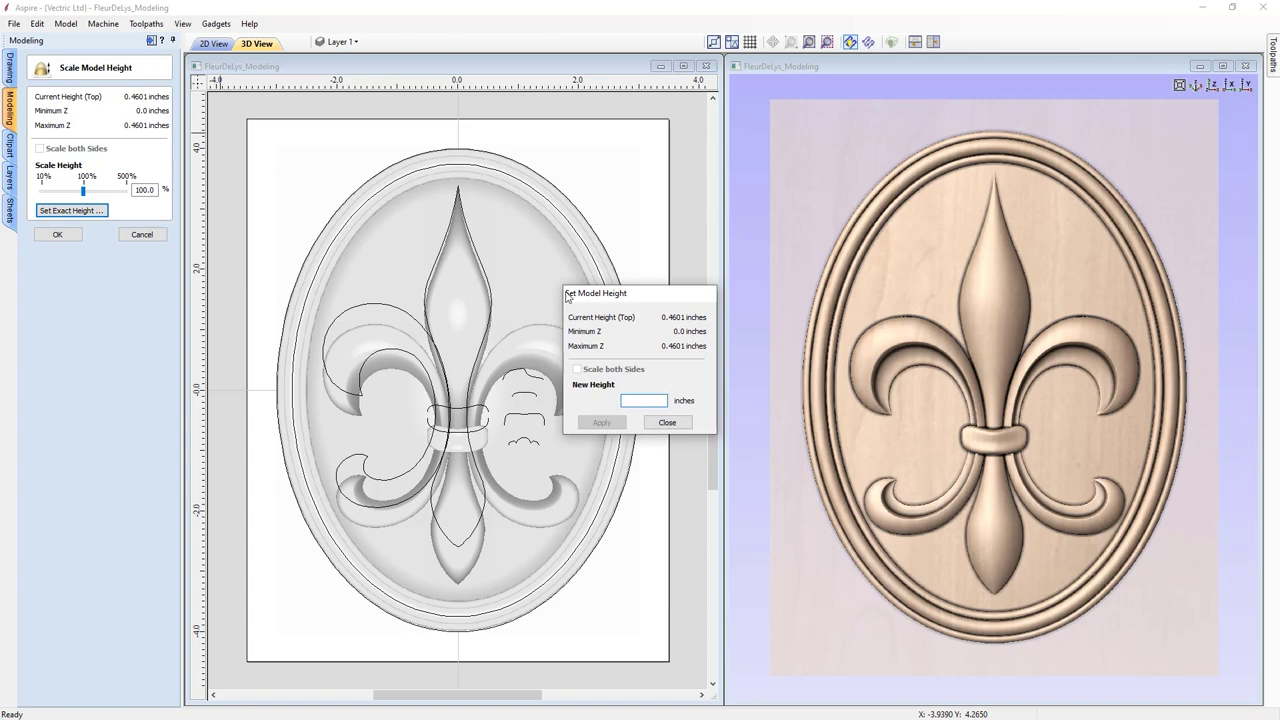
left_click(640, 398)
type(".5")
left_click(605, 422)
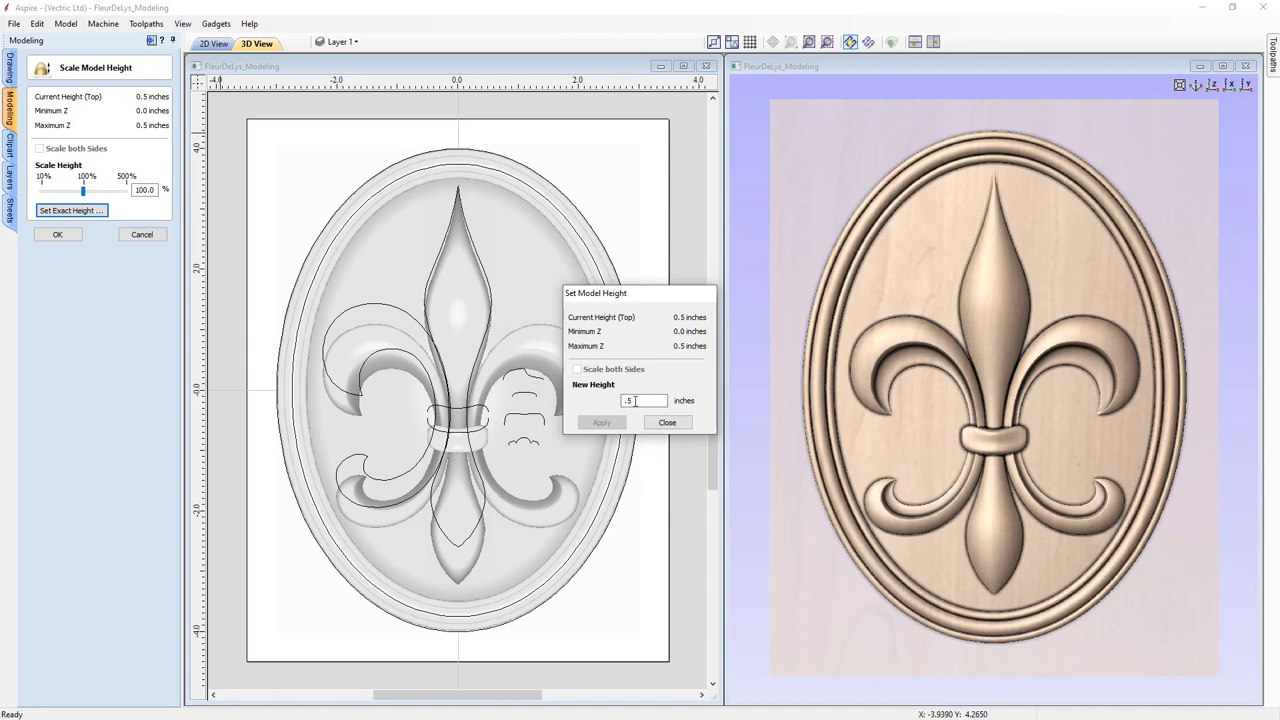
left_click(682, 428)
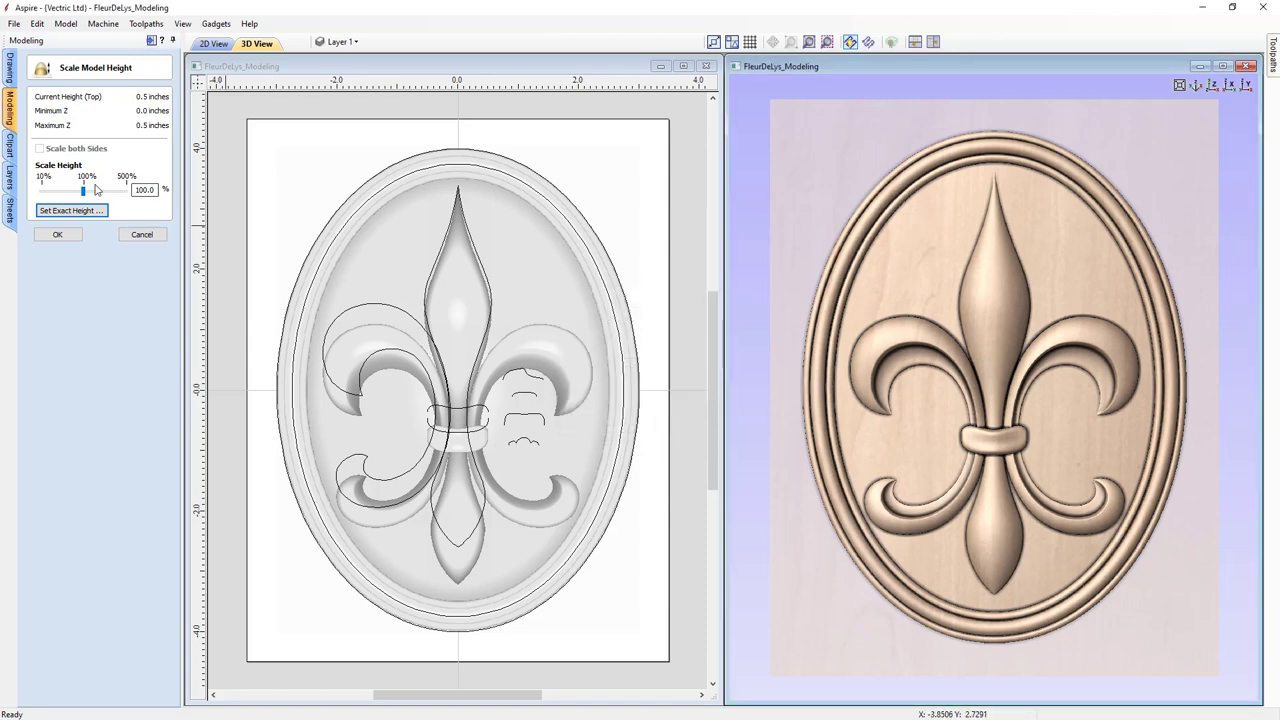
left_click(58, 235)
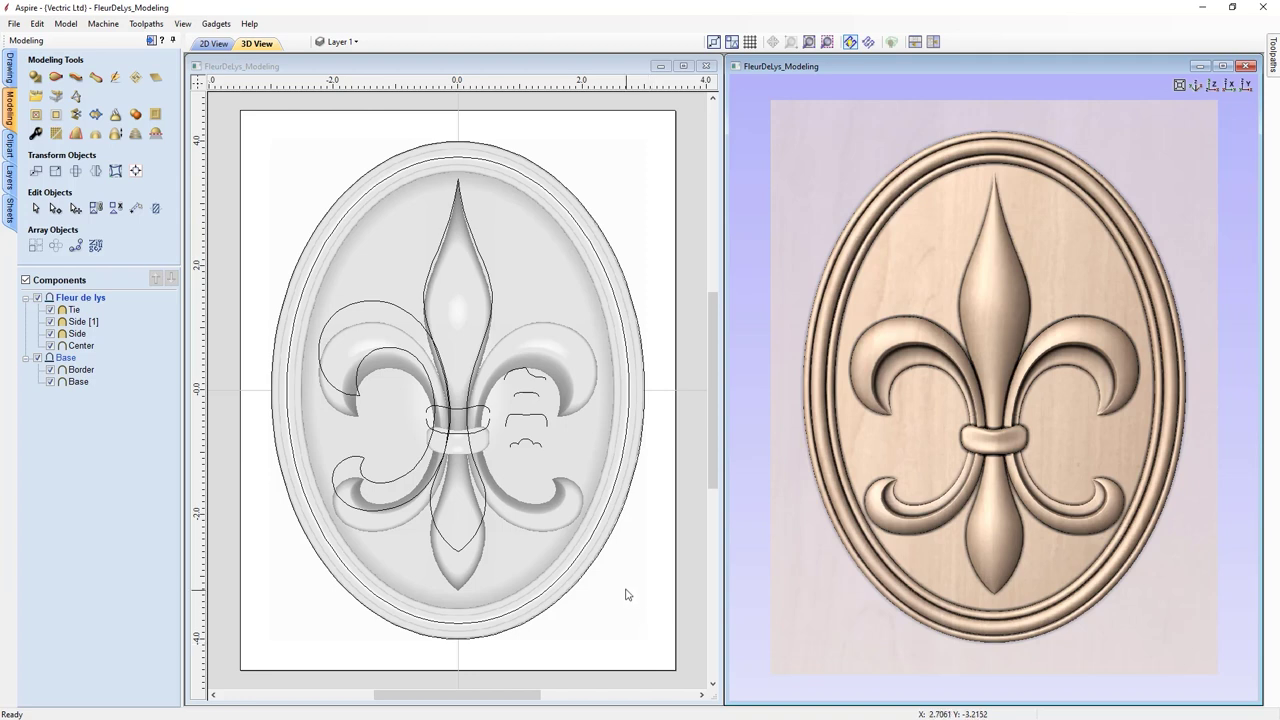
- Select the outer oval border vector and keep the toolpath tools displayed beside vertically tiled 2D and 3D views
left_click(590, 573)
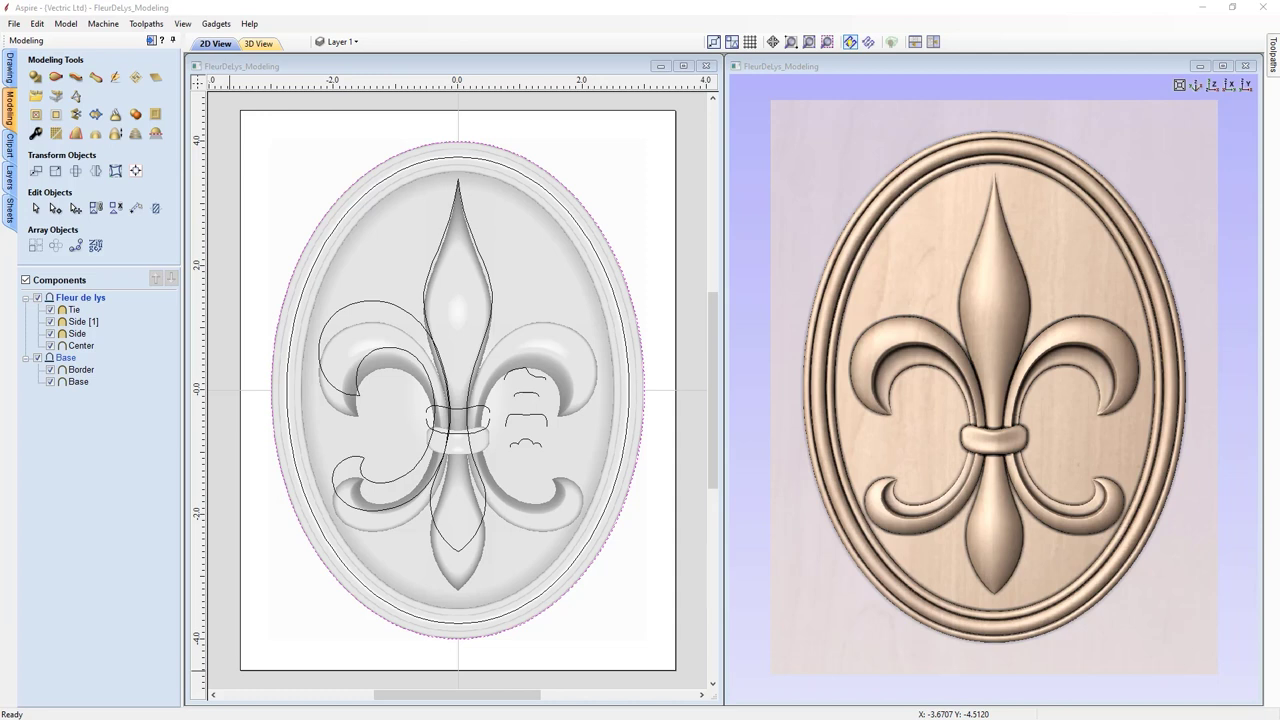
left_click(150, 41)
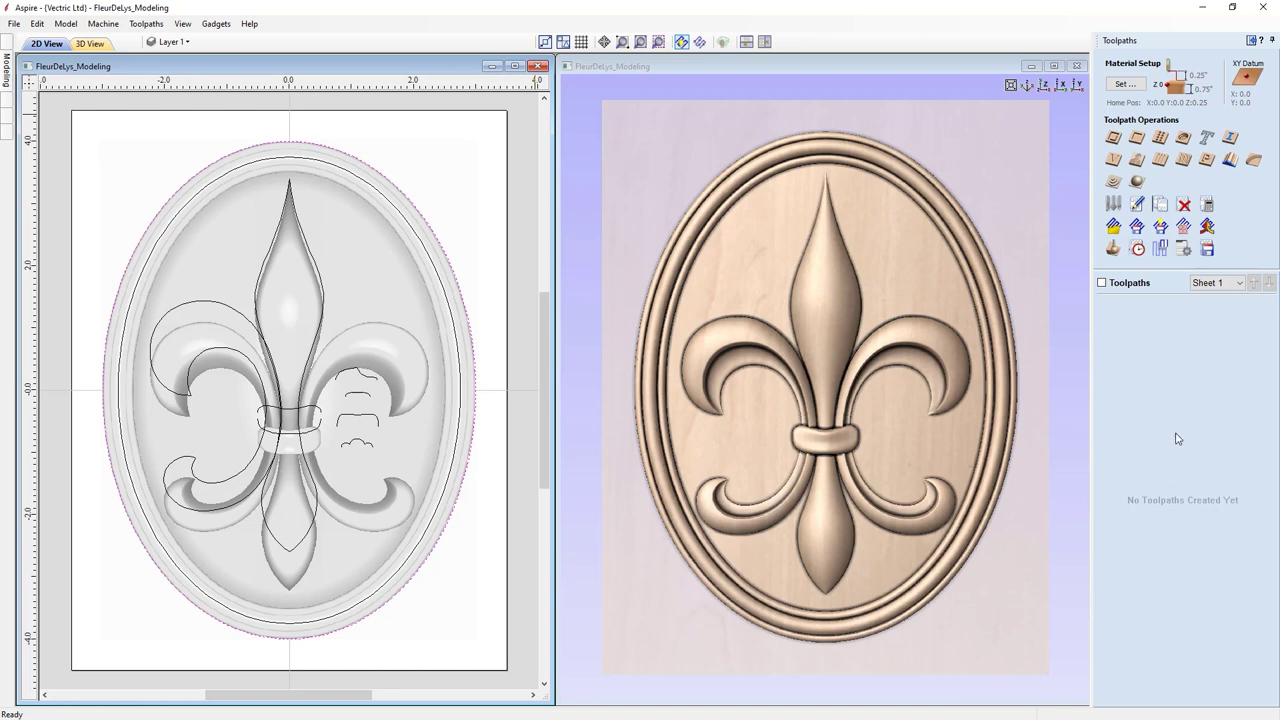
left_click(1251, 41)
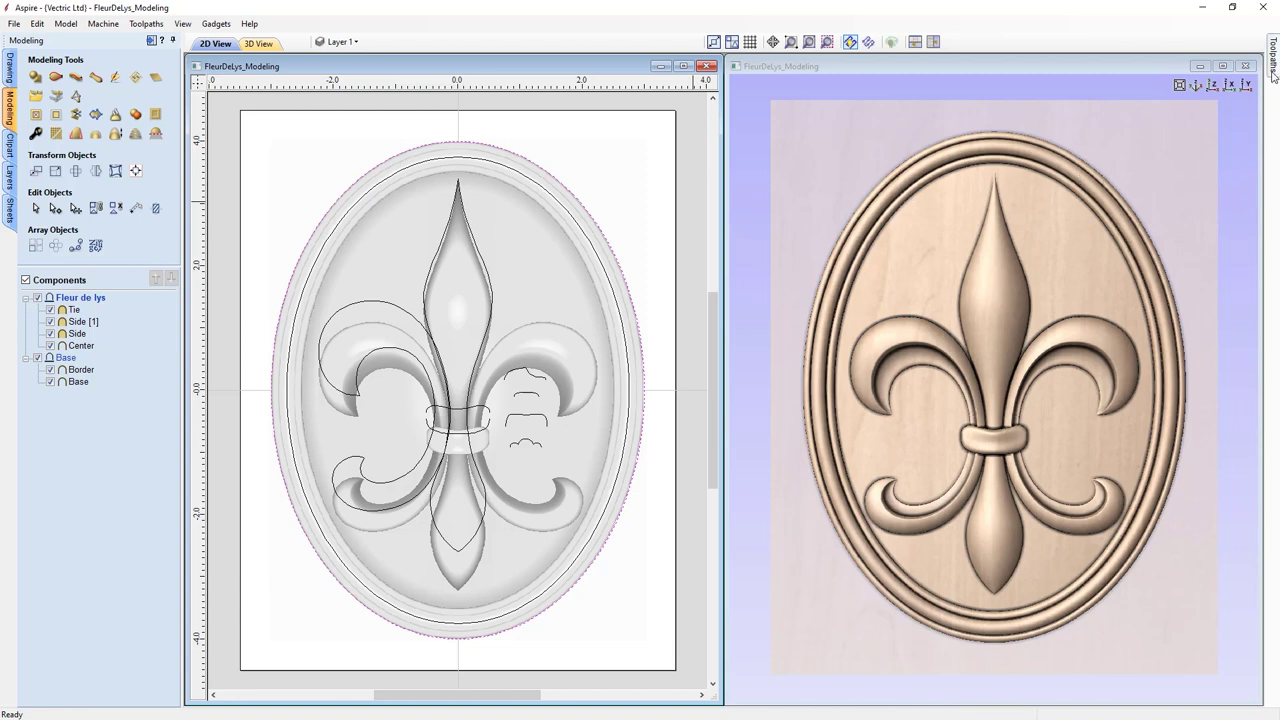
mouse_move(1273, 76)
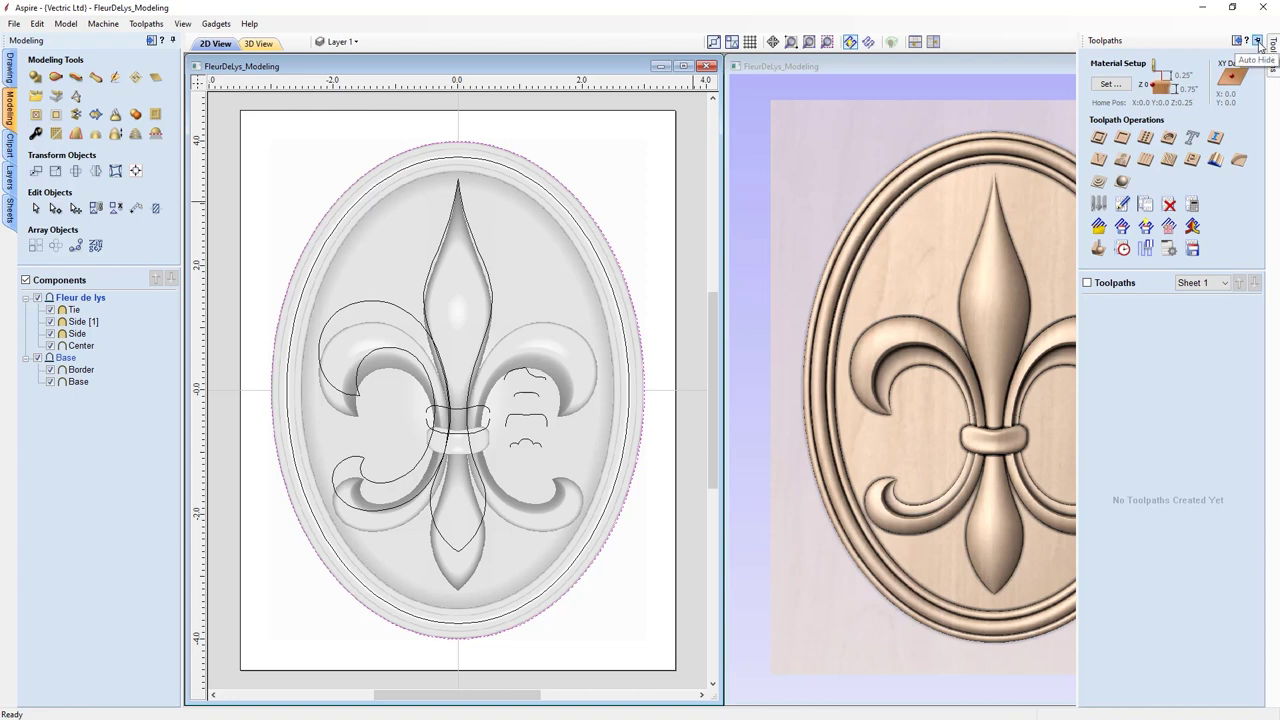
left_click(1258, 42)
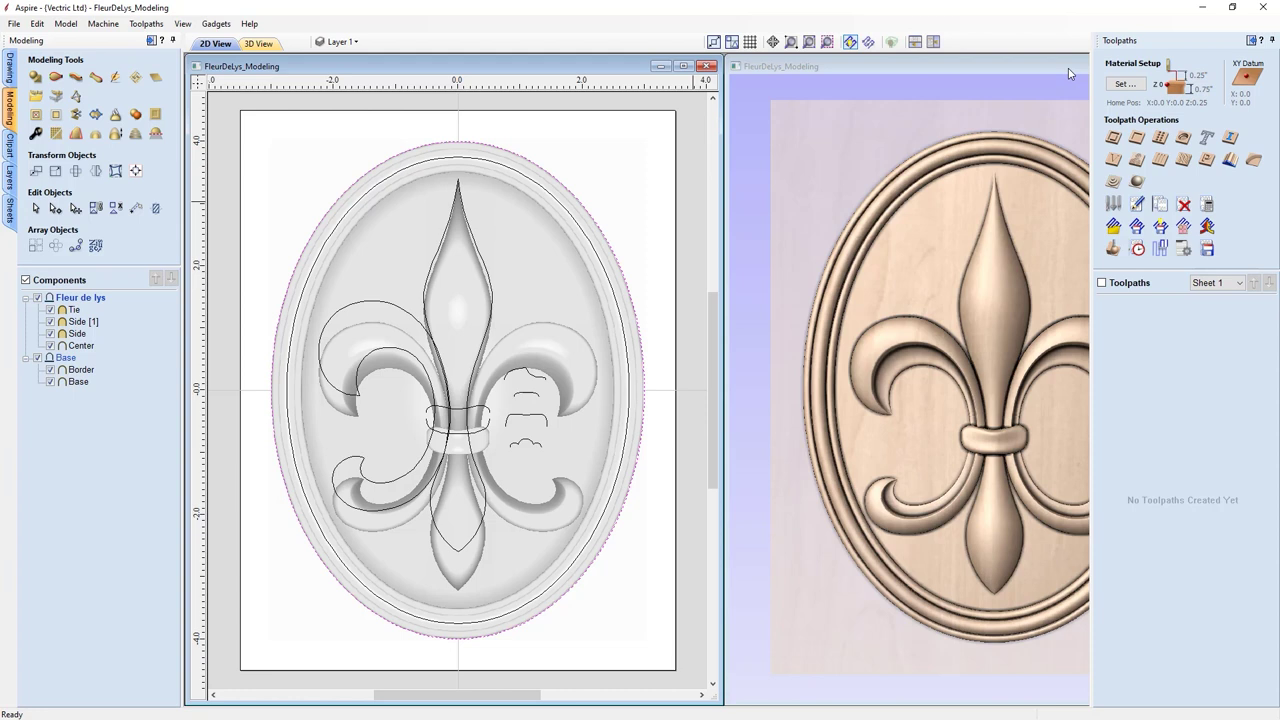
left_click(934, 42)
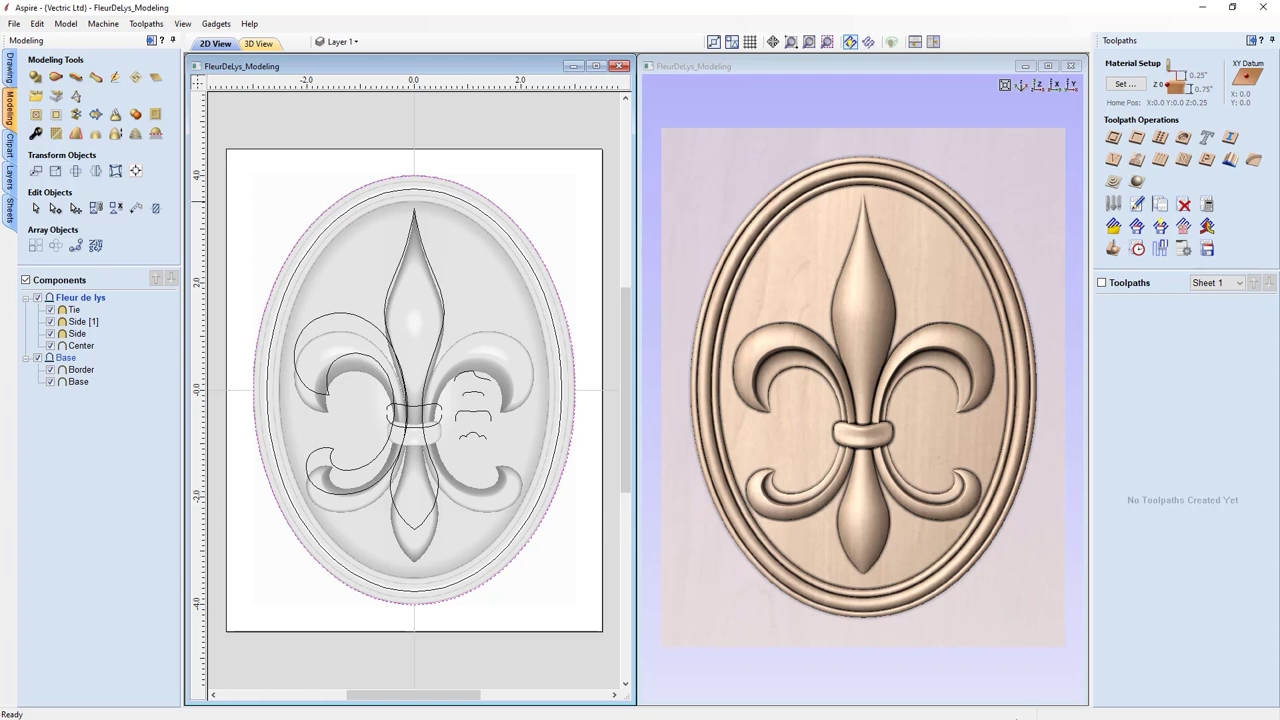
- Set up the material with the XY datum at the lower-left corner and a 0.05 inch gap above the model
key("F3")
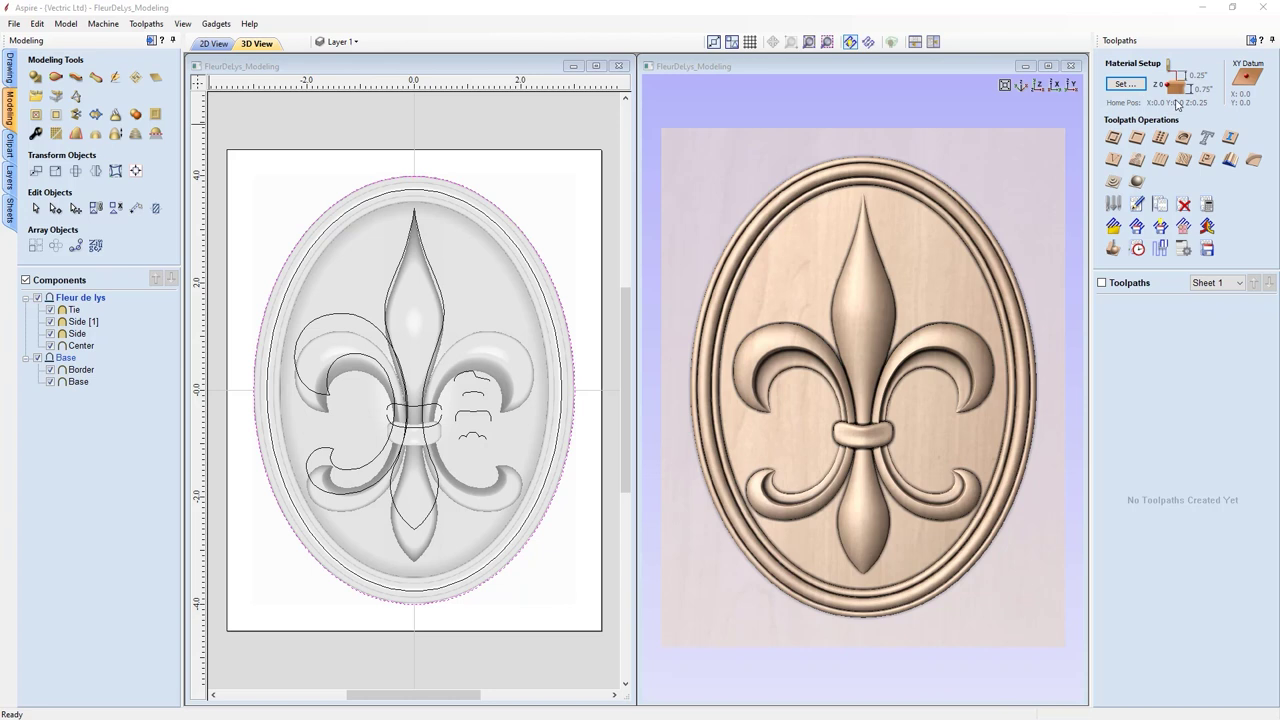
left_click(1124, 84)
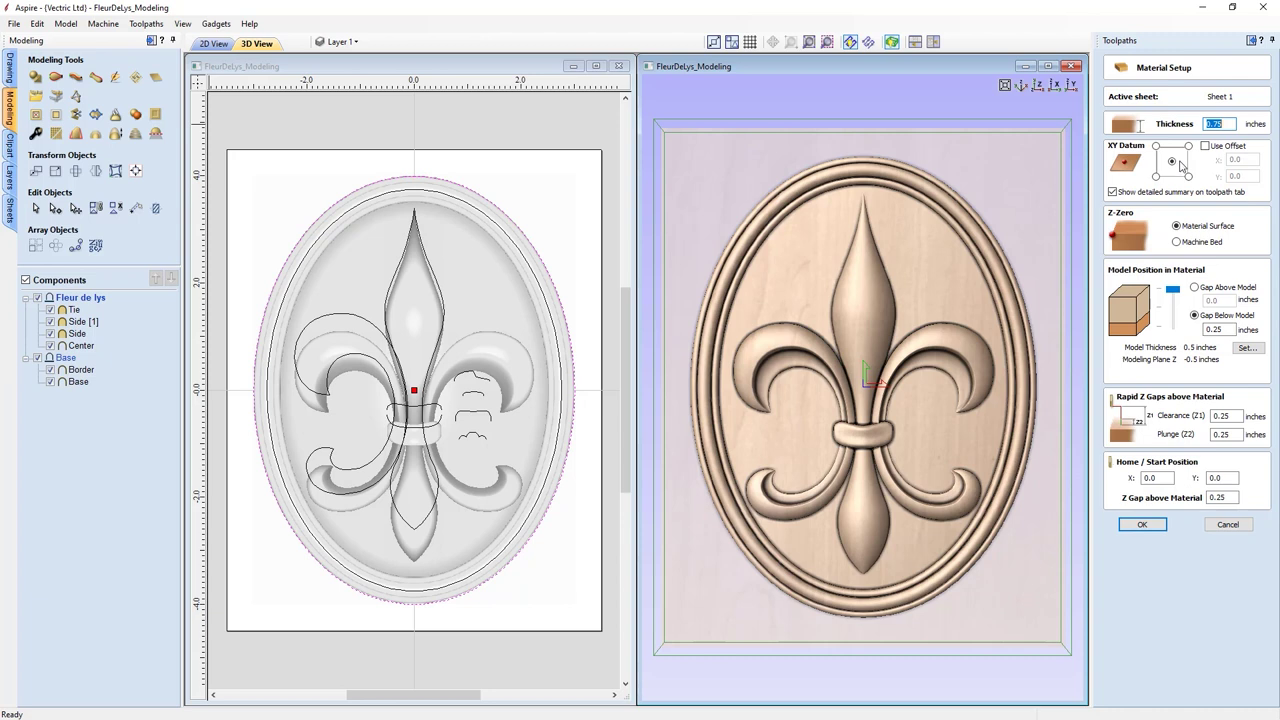
left_click(1157, 177)
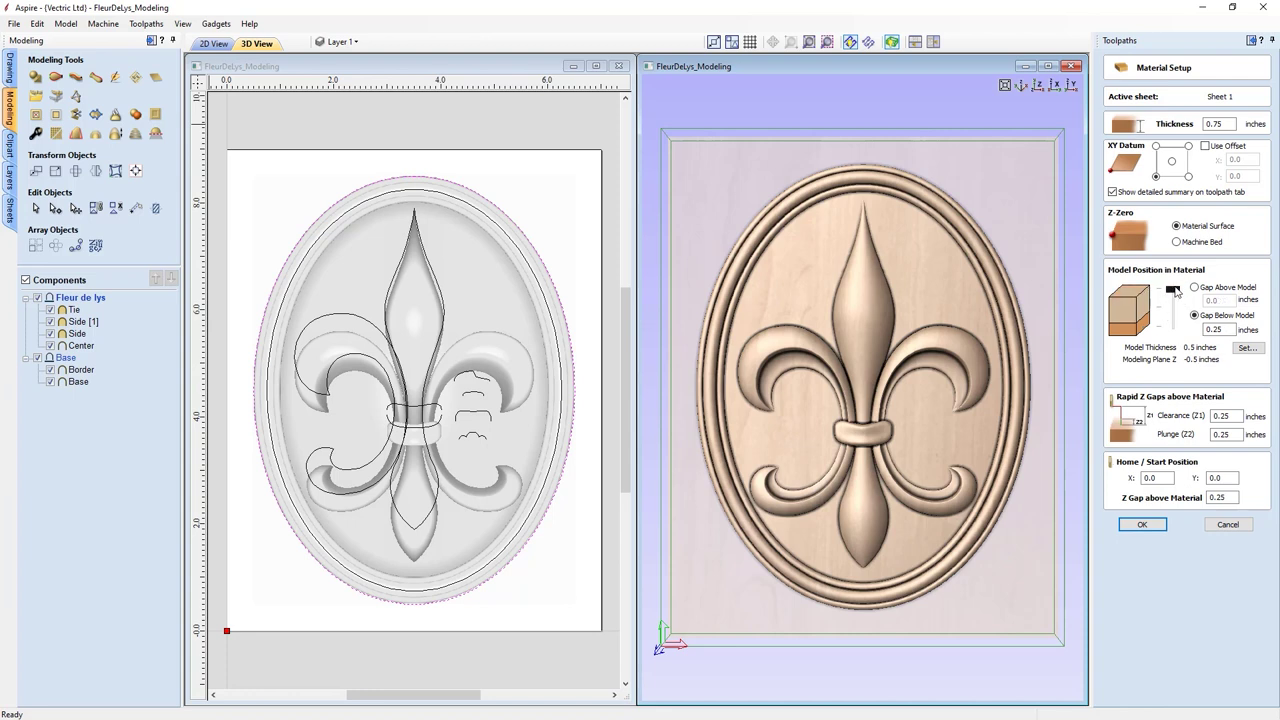
left_click(1195, 288)
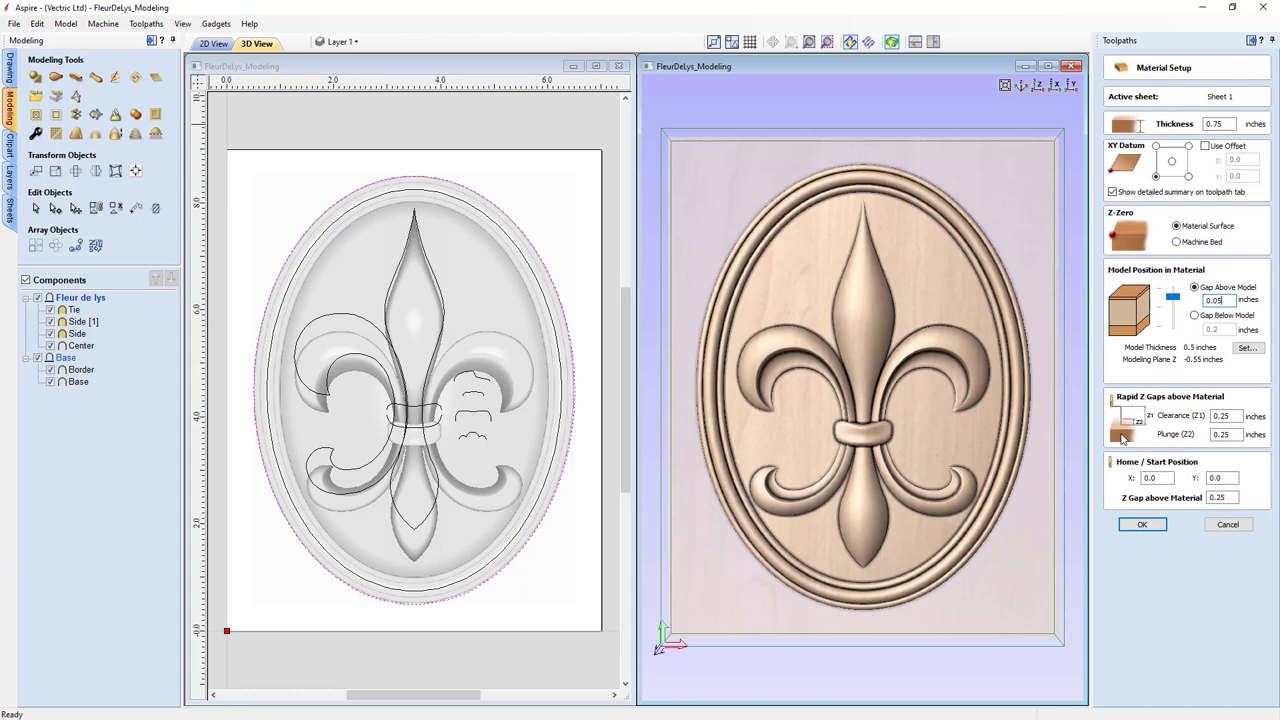
left_click(1142, 525)
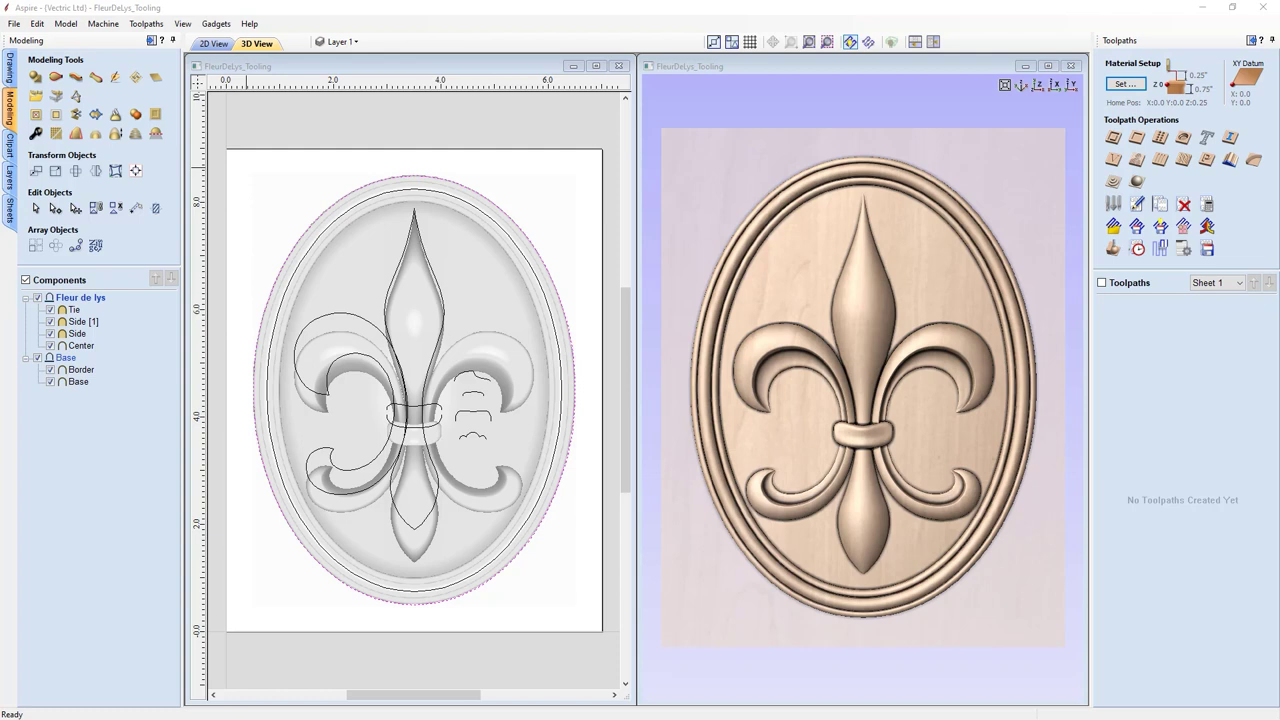
- Start a 3D rough machining toolpath with the 1/4" End Mill and review its cutting parameters
left_click(1113, 183)
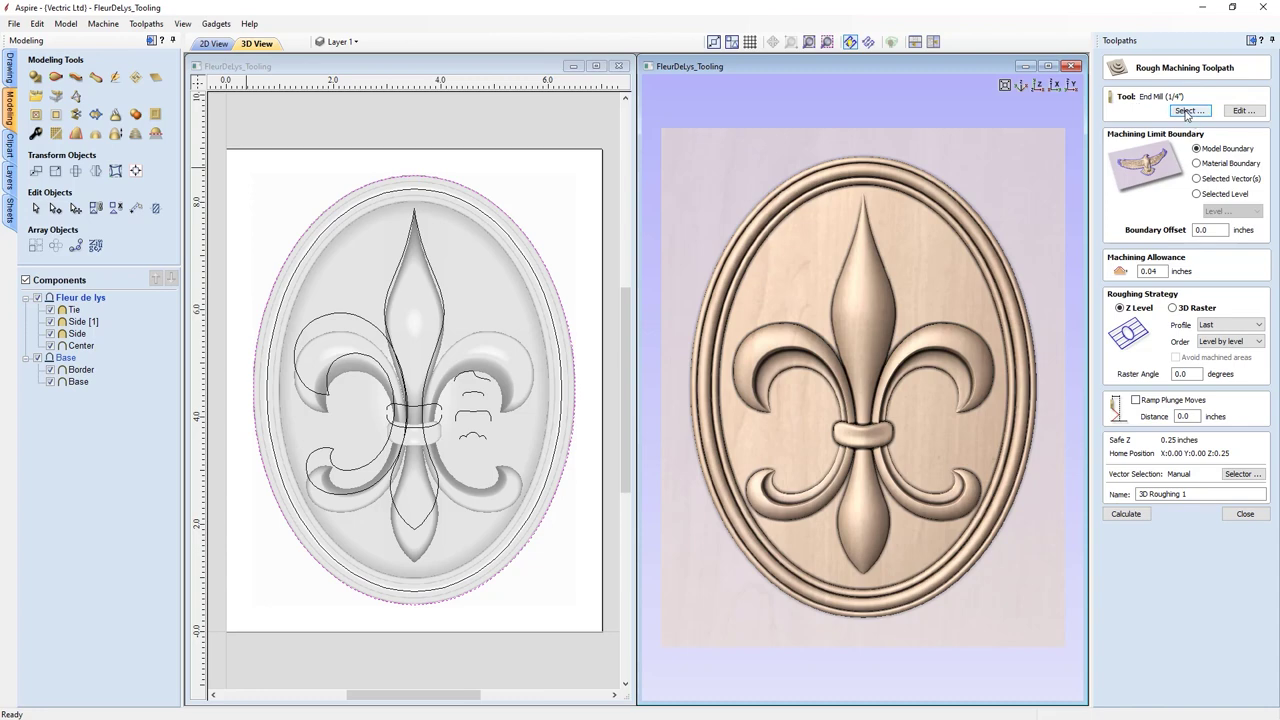
left_click(1187, 111)
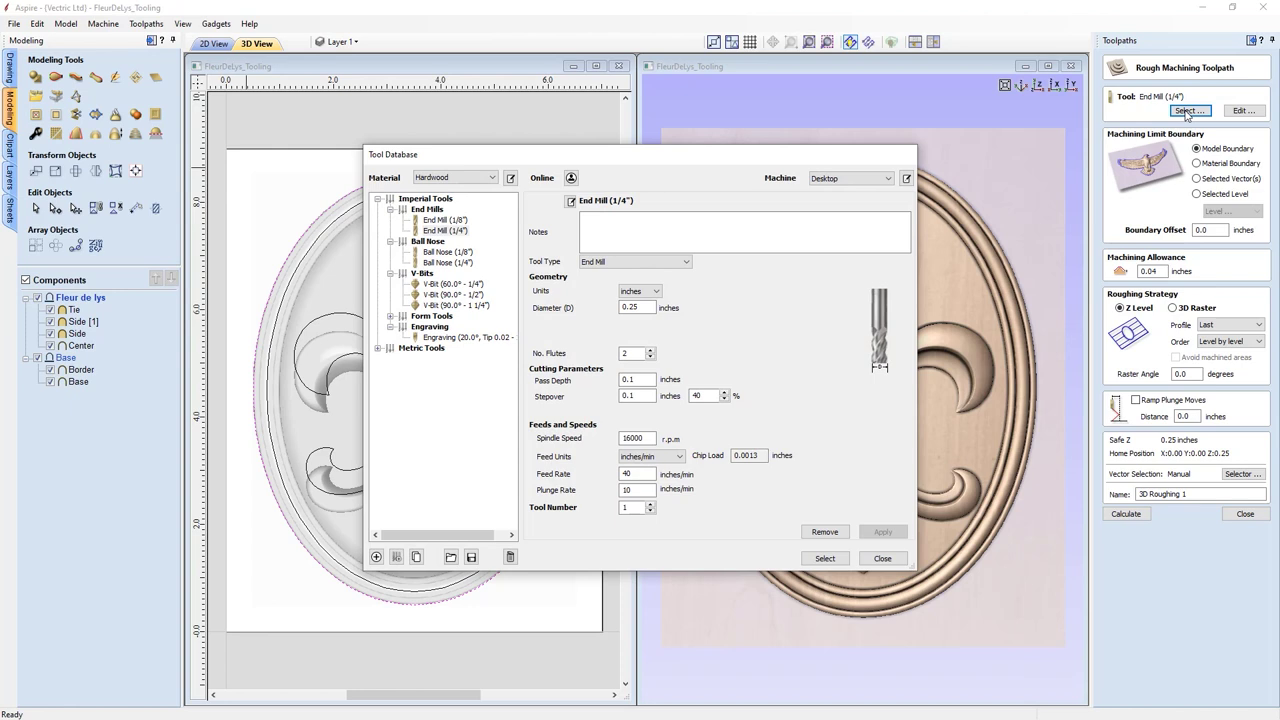
left_click(435, 232)
left_click(824, 558)
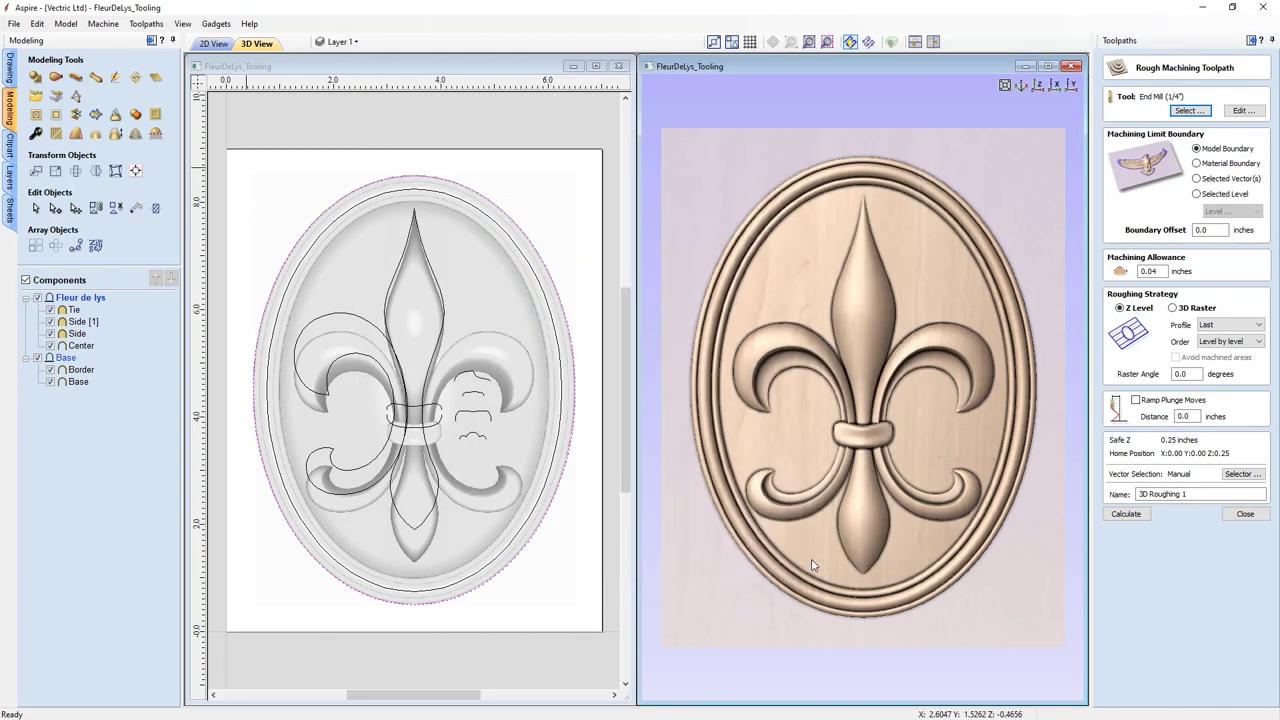
left_click(1242, 111)
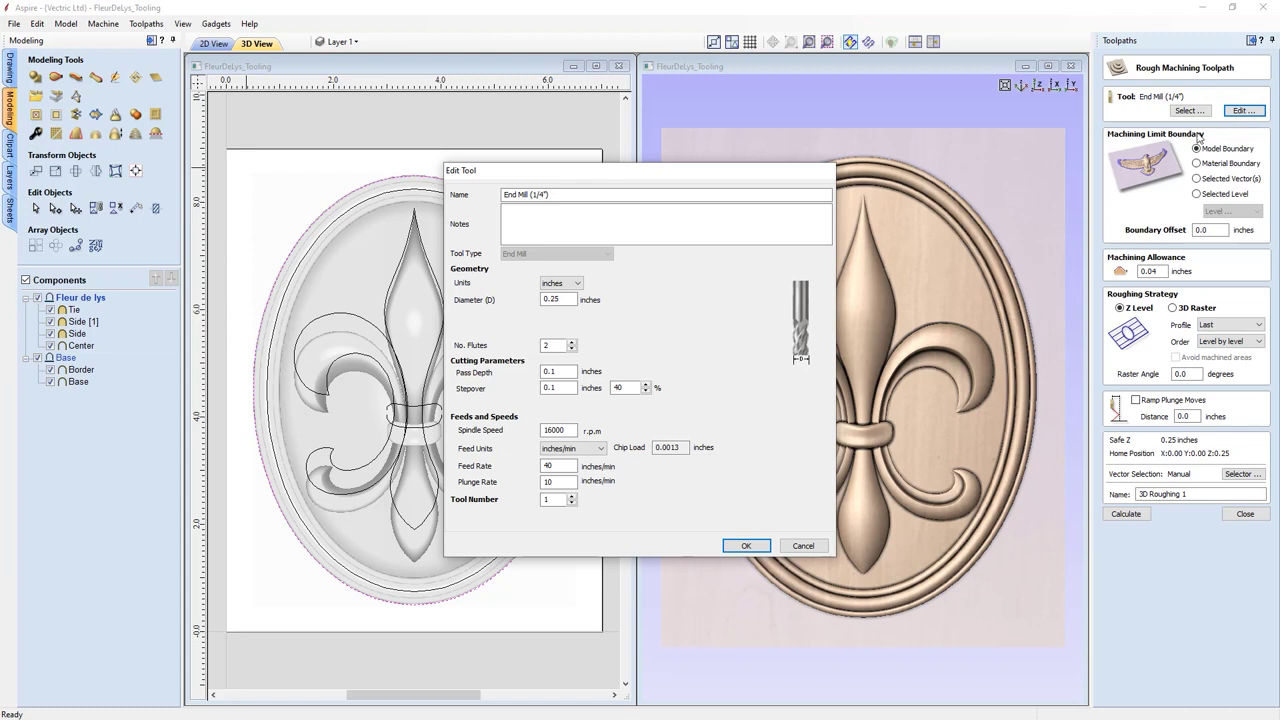
left_click(748, 546)
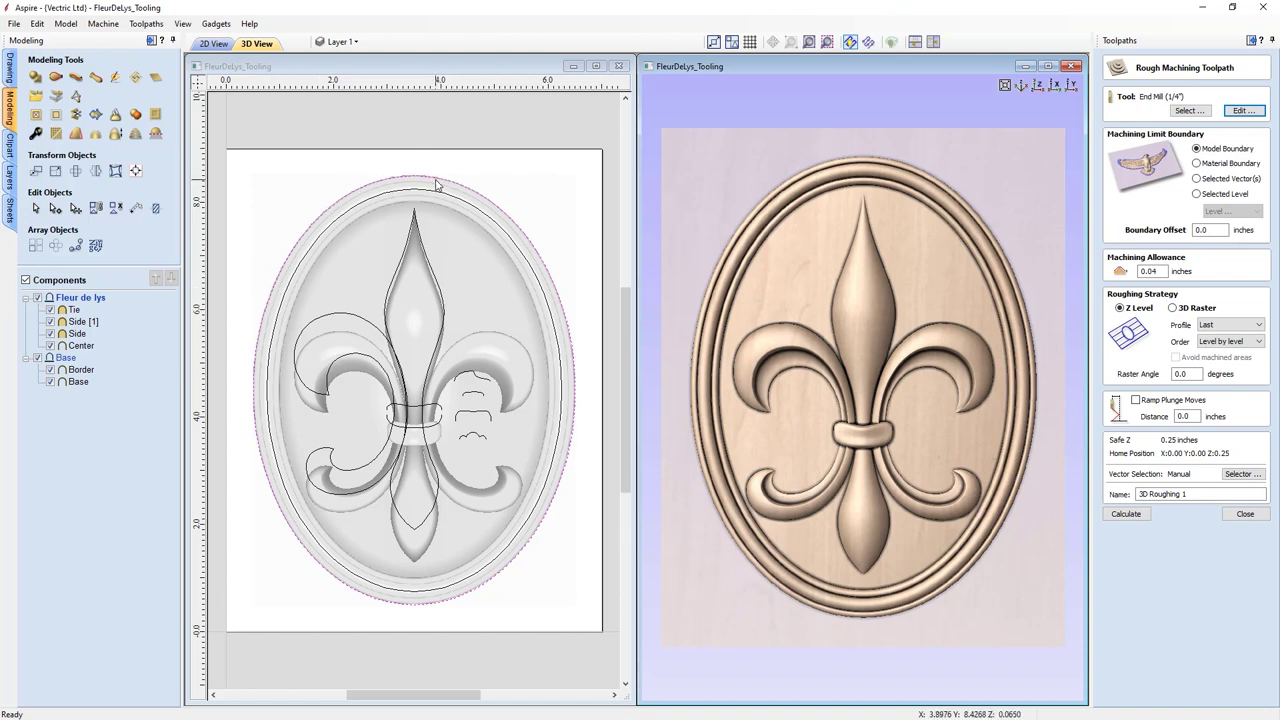
- Limit the roughing to the selected vector with a boundary offset of 0.25 inches
left_click(1198, 184)
left_click(1197, 179)
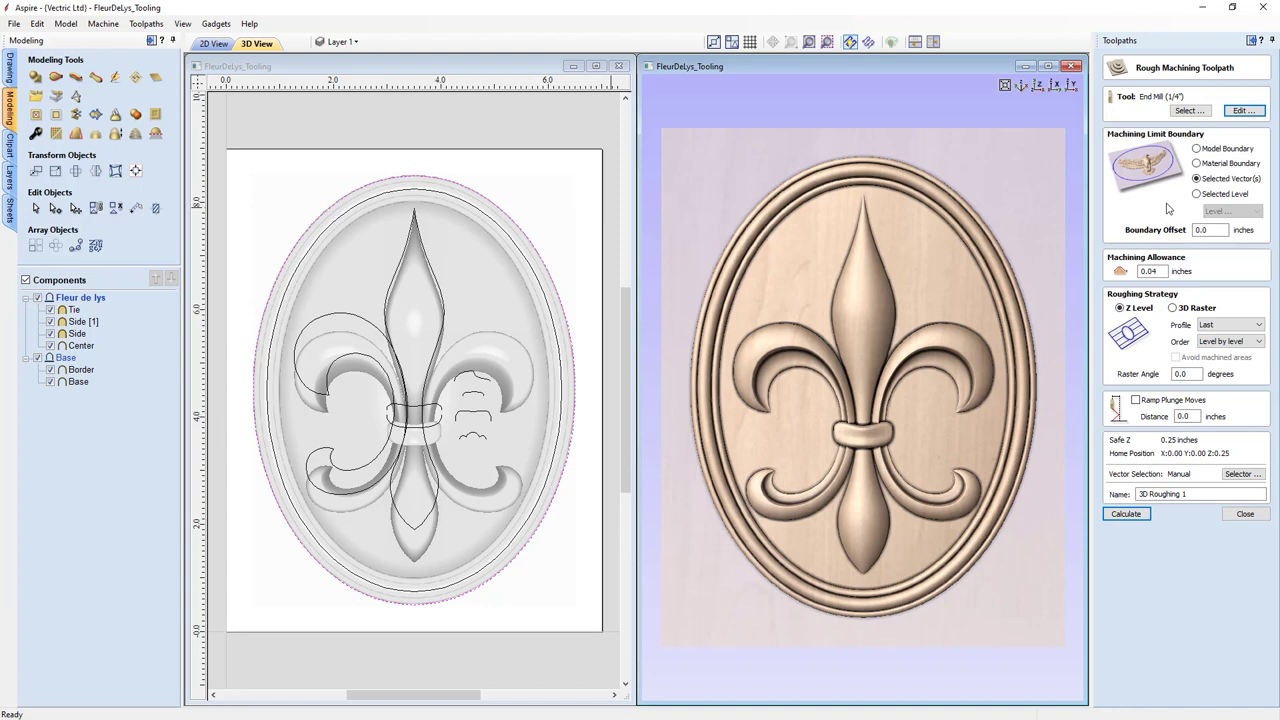
double_click(1192, 229)
type(".25")
- Compare the 3D Raster and Z Level roughing strategies, keeping Z Level for the rough machining toolpath
left_click(1174, 309)
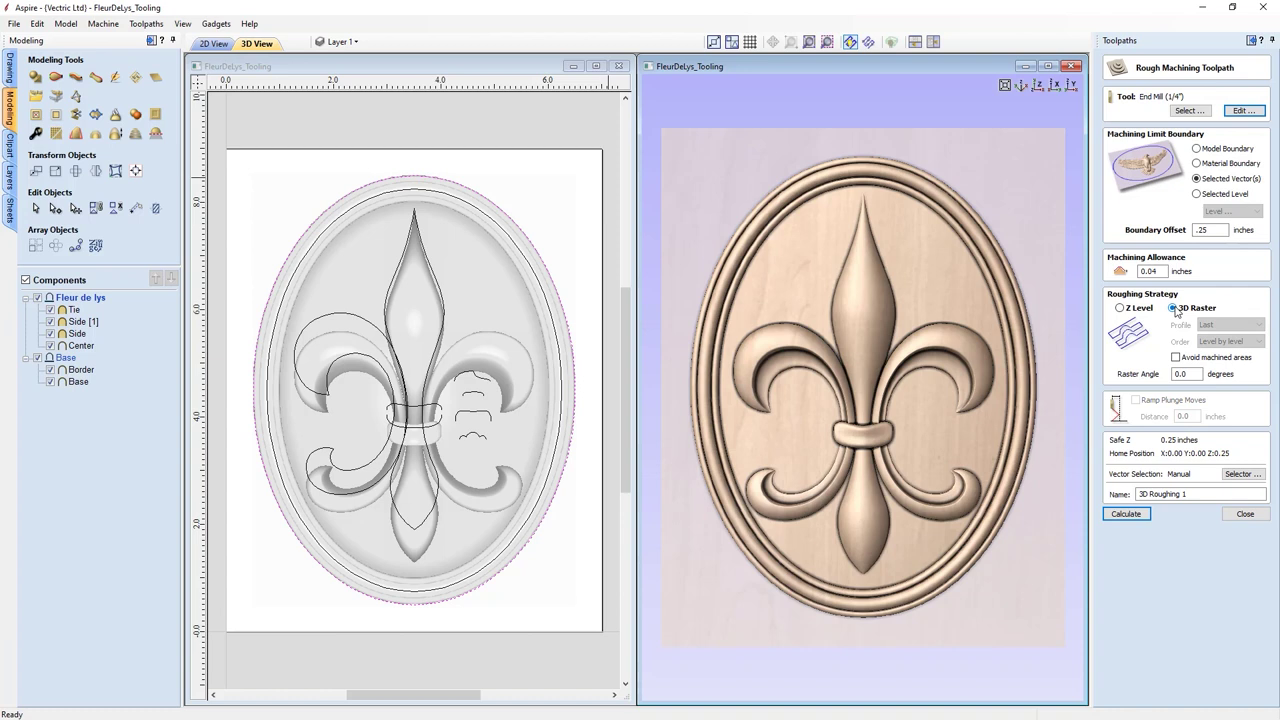
left_click(1120, 309)
left_click(1120, 309)
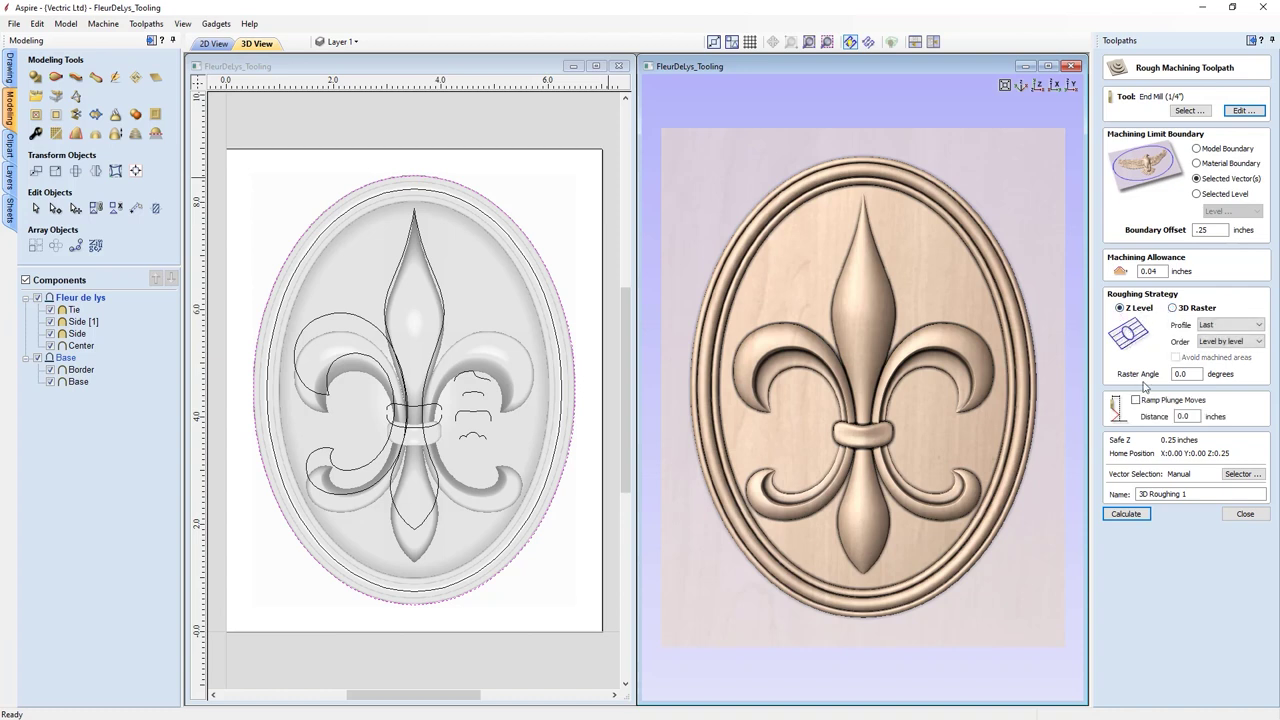
left_click(1173, 308)
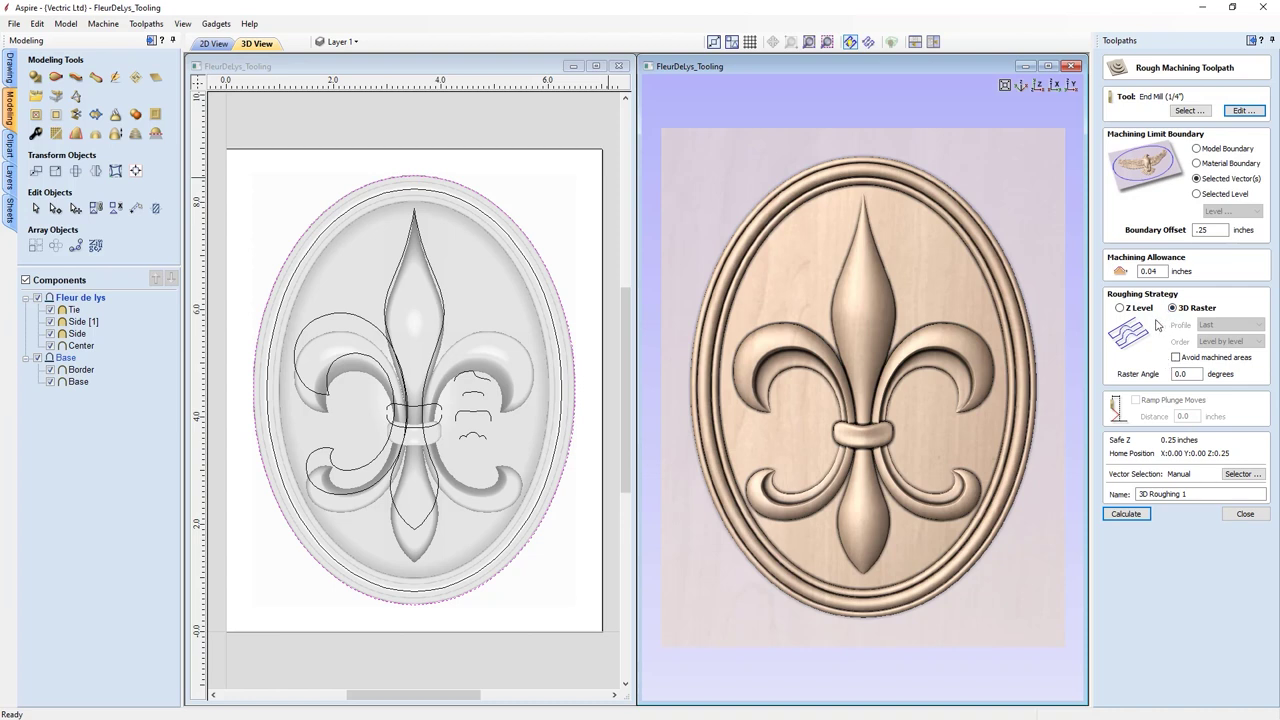
left_click(1120, 308)
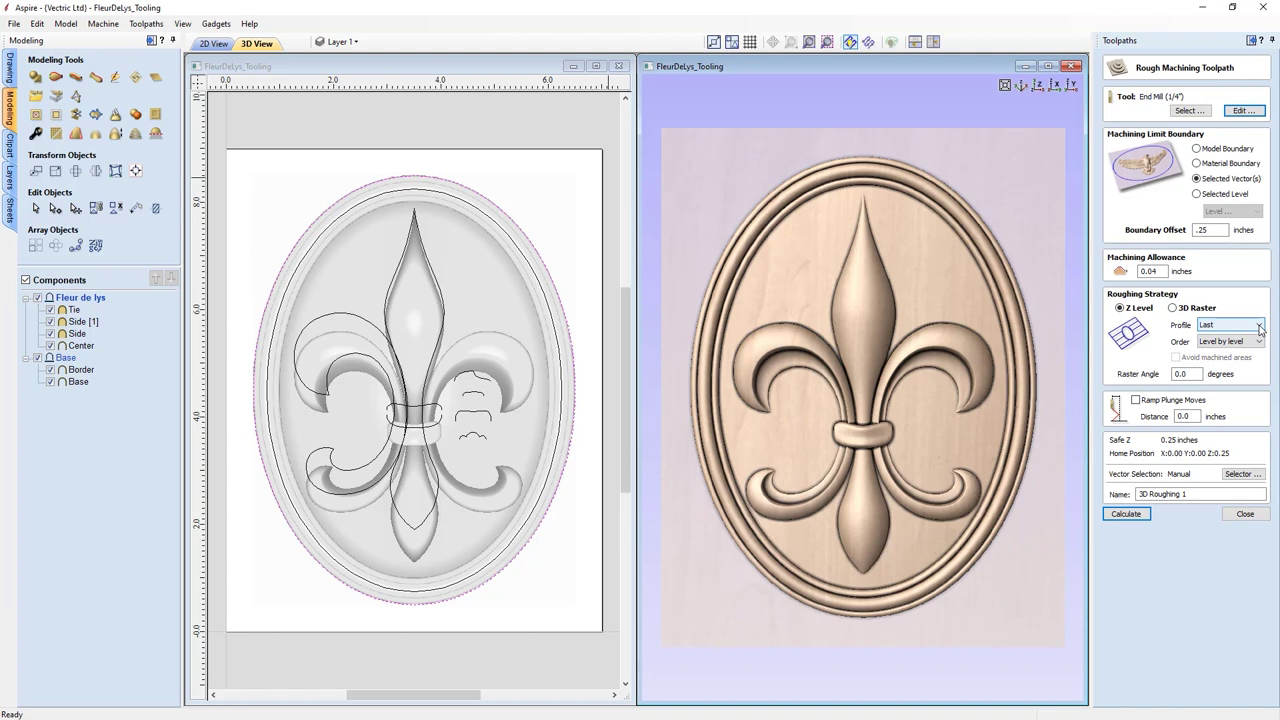
- Review the Z Level profile and order choices, keeping the profile on Last and the order on Level by level
left_click(1259, 326)
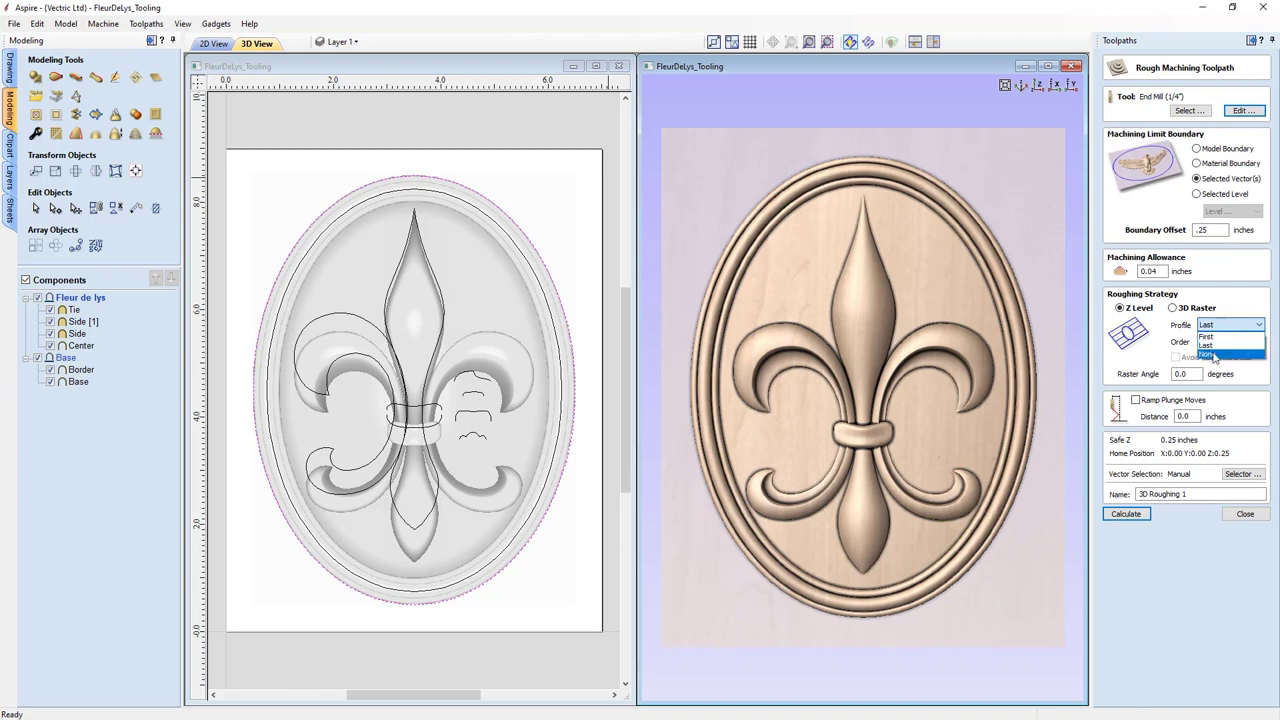
left_click(1216, 346)
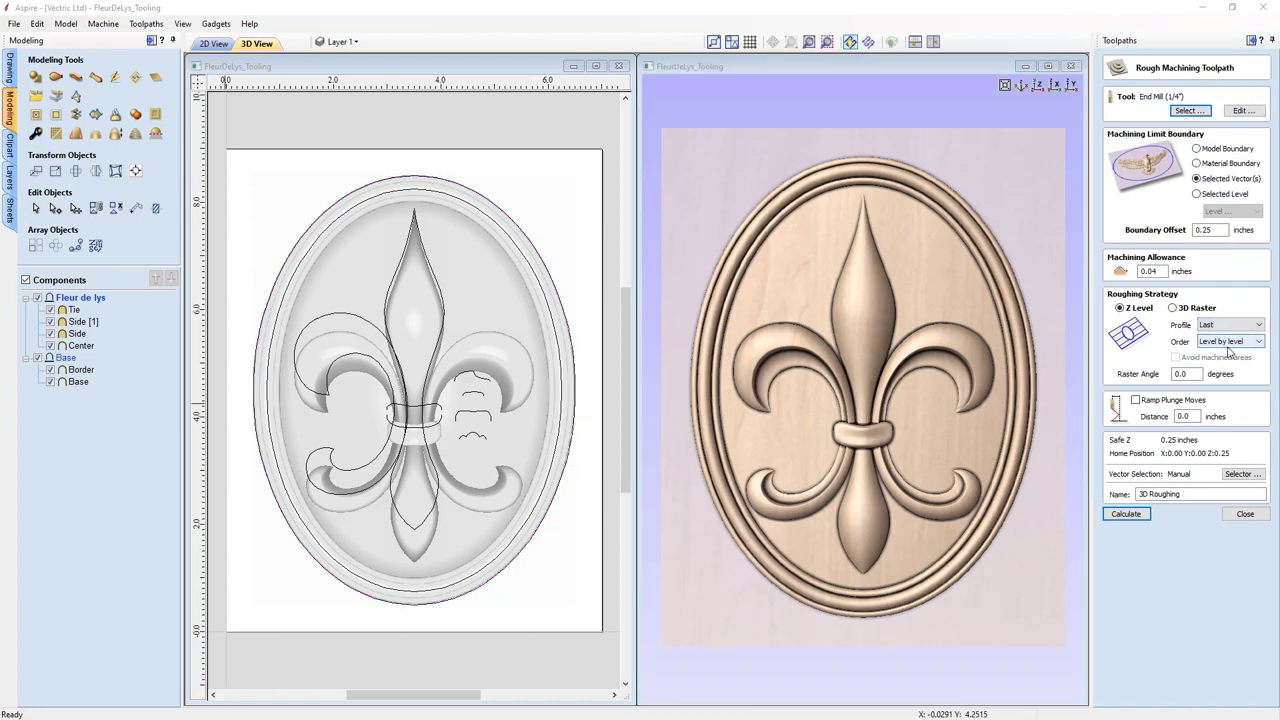
left_click(1229, 345)
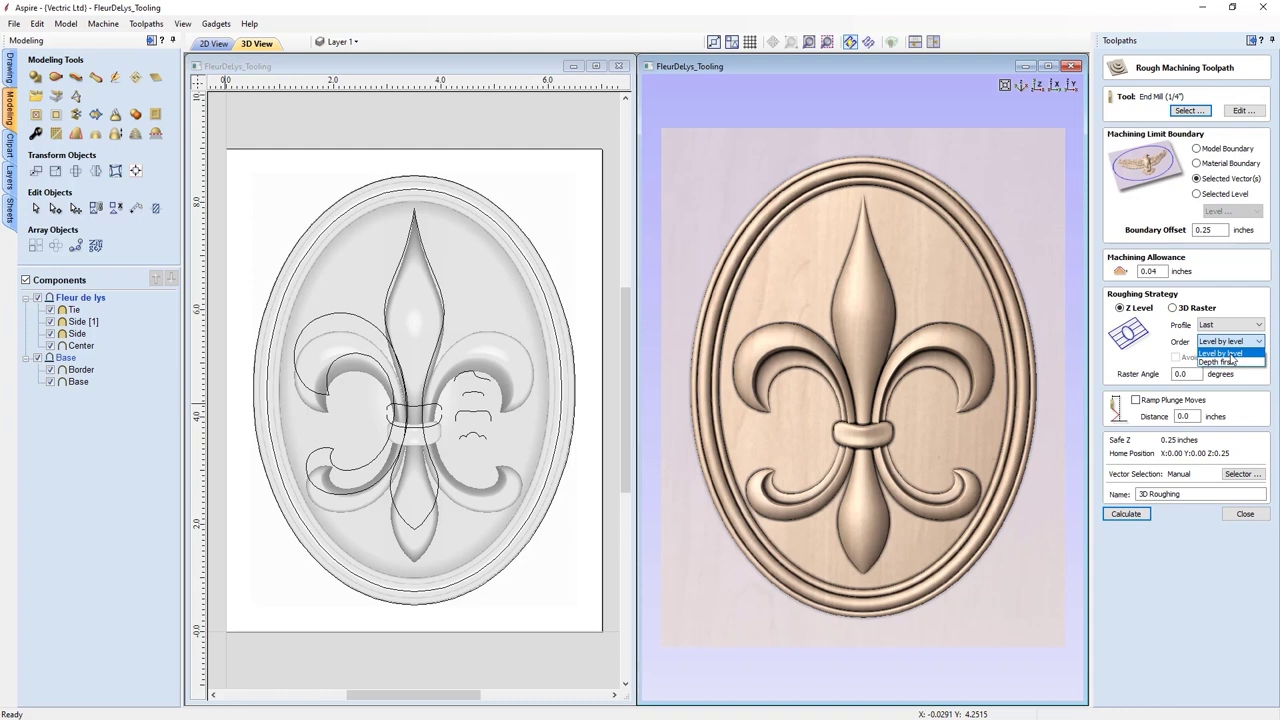
left_click(1230, 354)
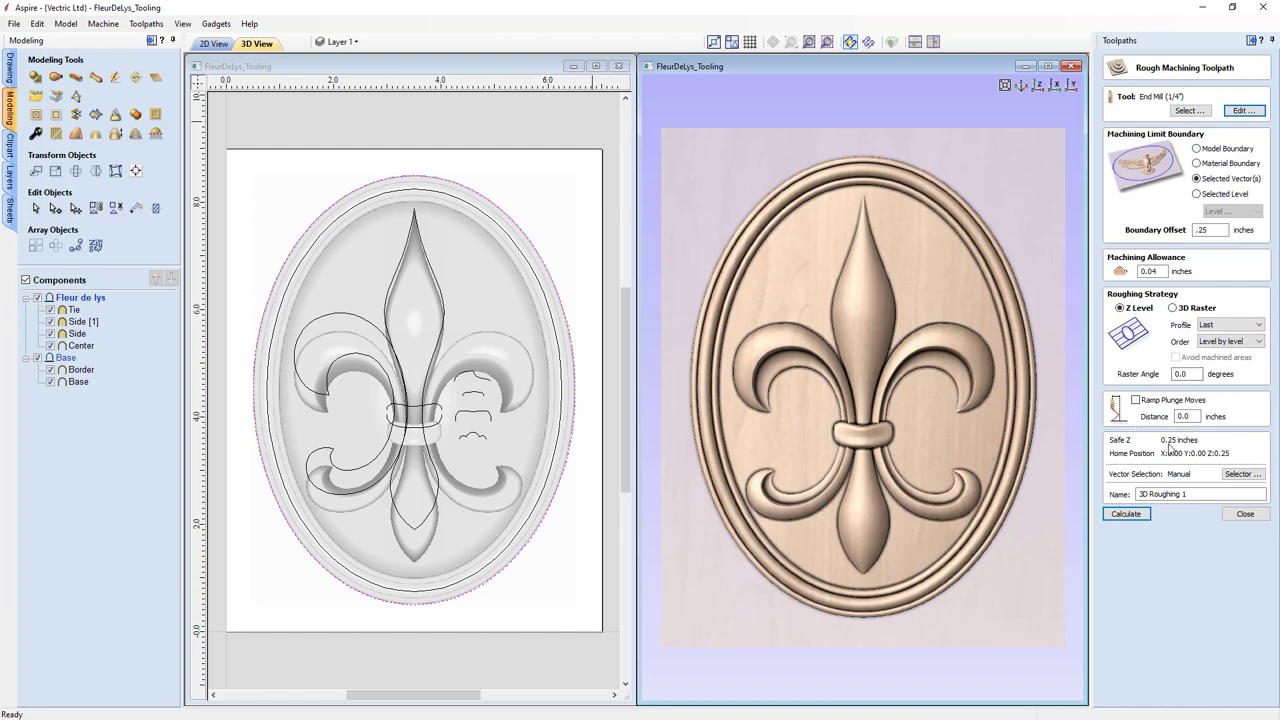
- Calculate the rough machining toolpath under the name 3D Roughing and preview the resulting cut from an angle
double_click(1183, 493)
key("BackSpace")
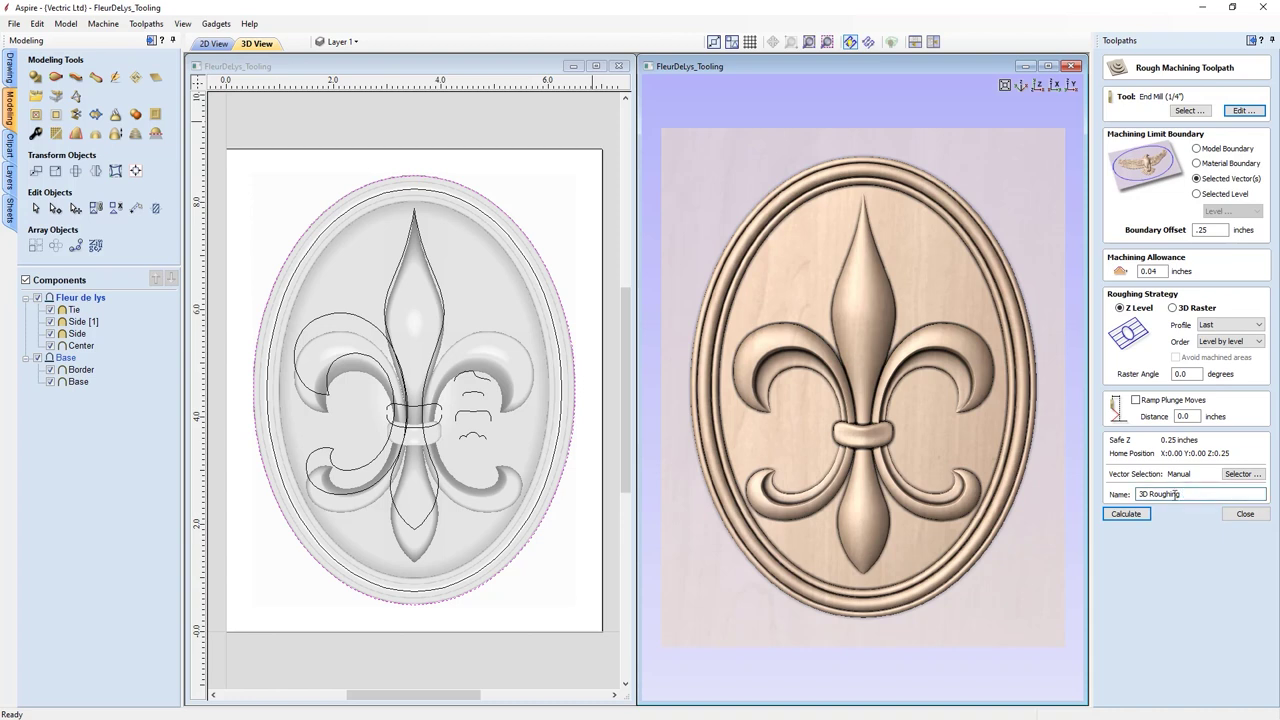
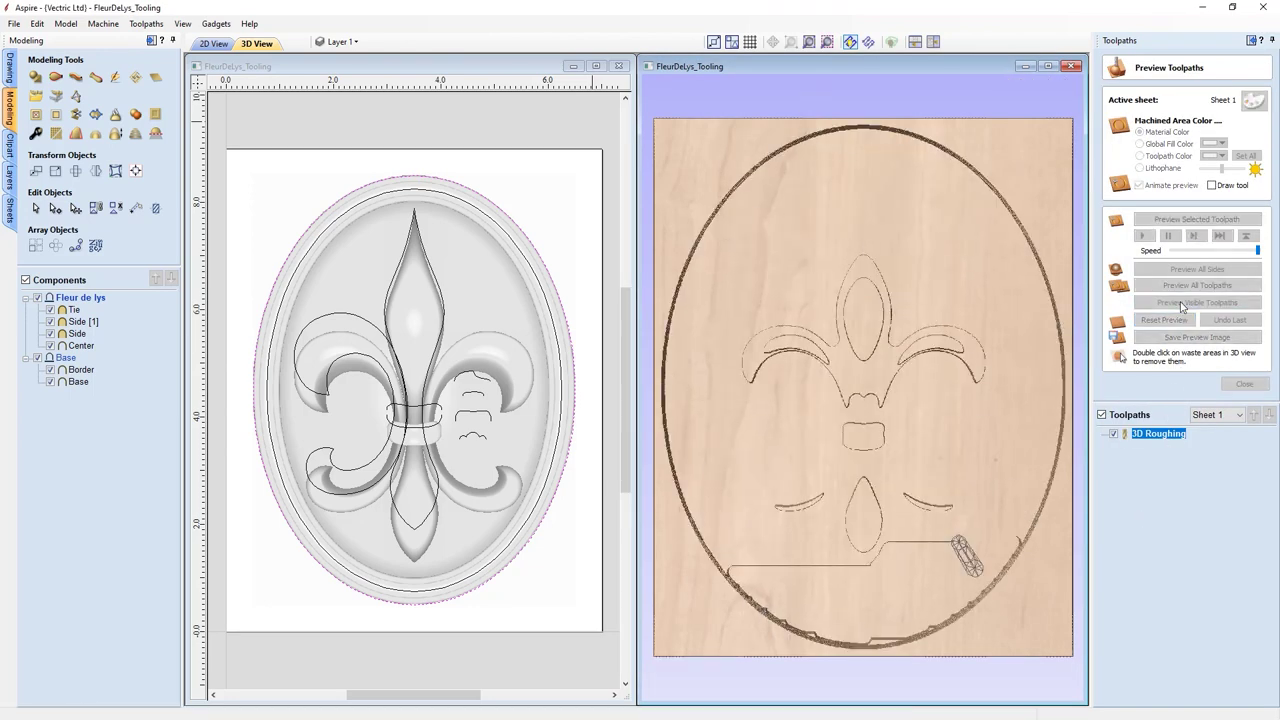
left_click_drag(825, 527, 877, 442)
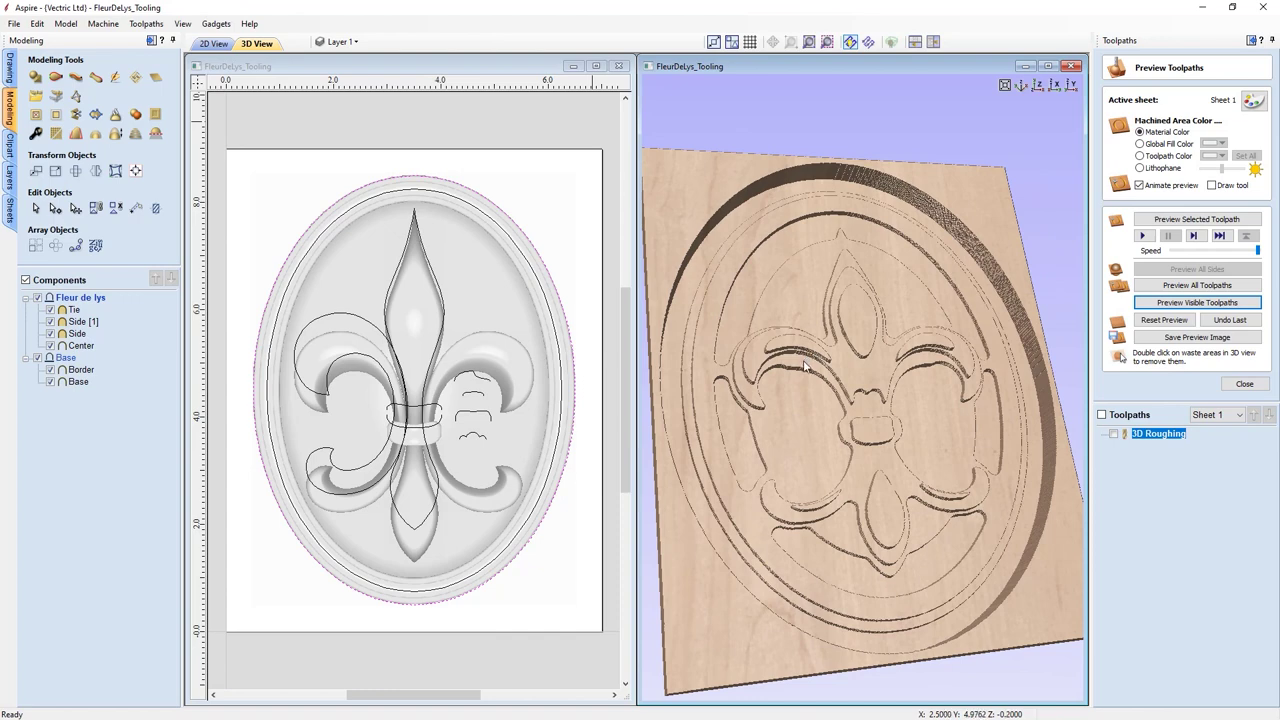
left_click_drag(806, 368, 875, 357)
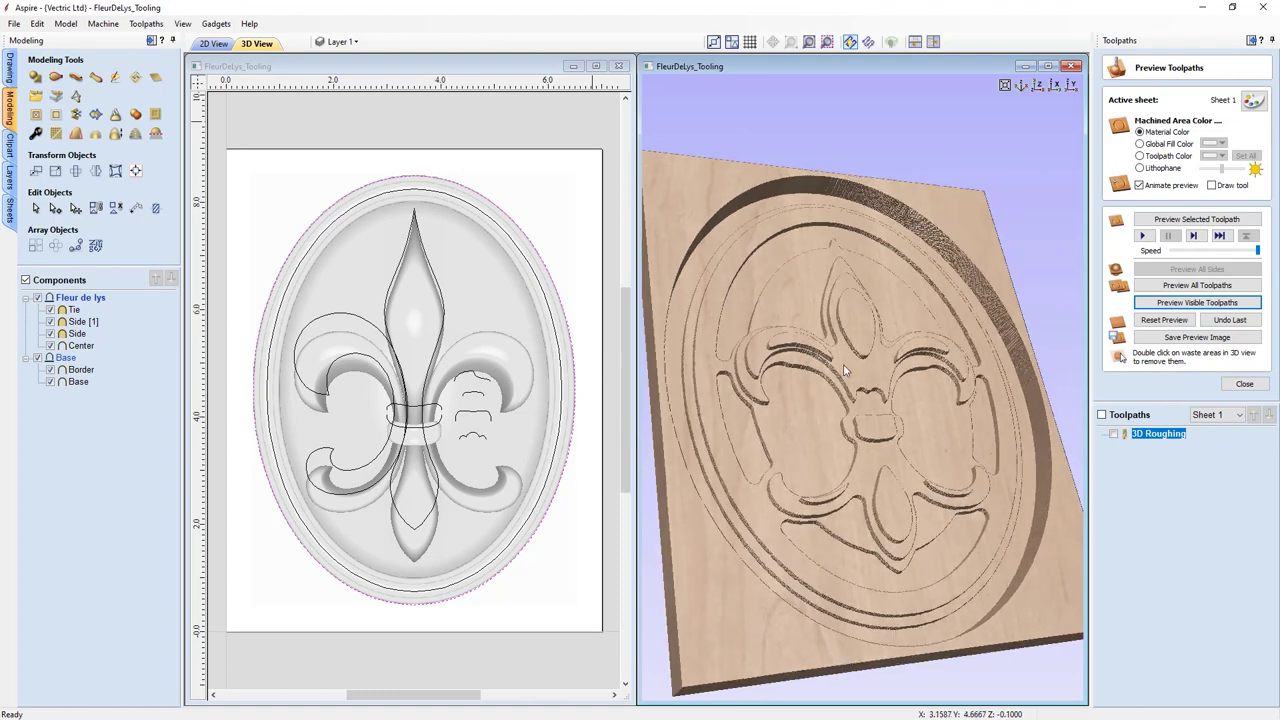
left_click(1244, 384)
- Reopen the 3D Roughing toolpath and review its 1/4" End Mill cutting parameters without recalculating
double_click(1162, 305)
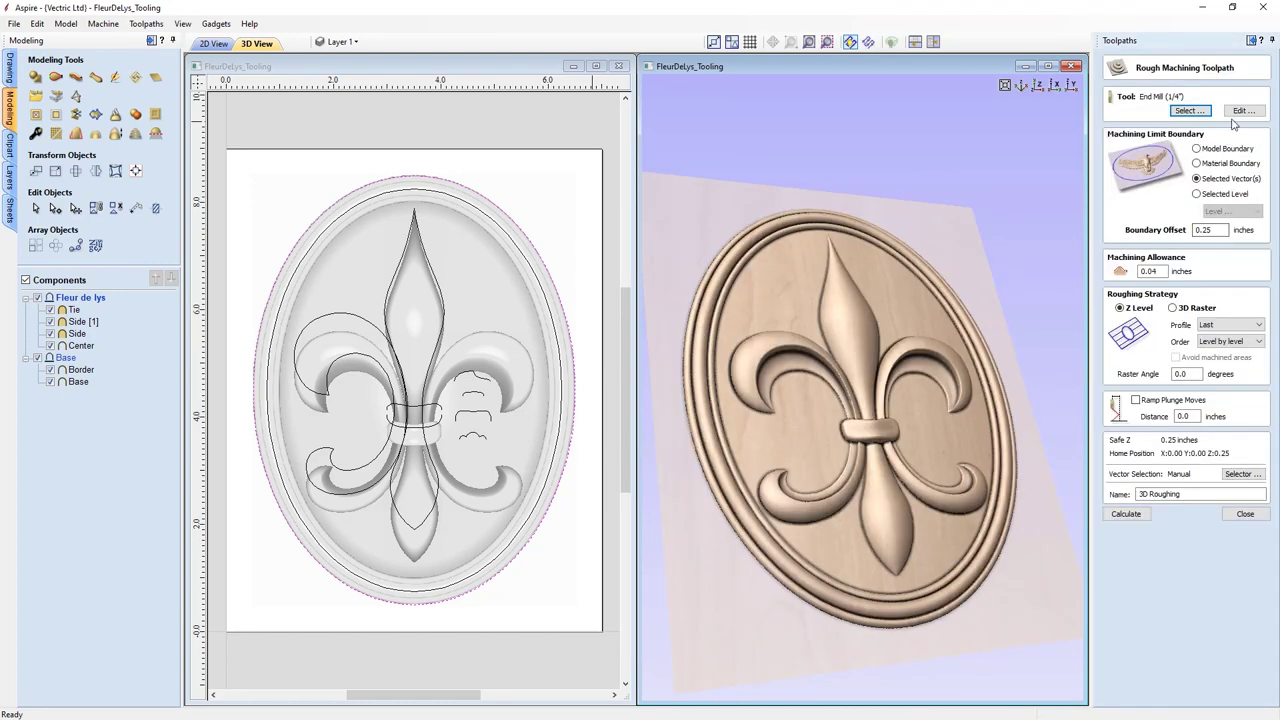
left_click(1243, 110)
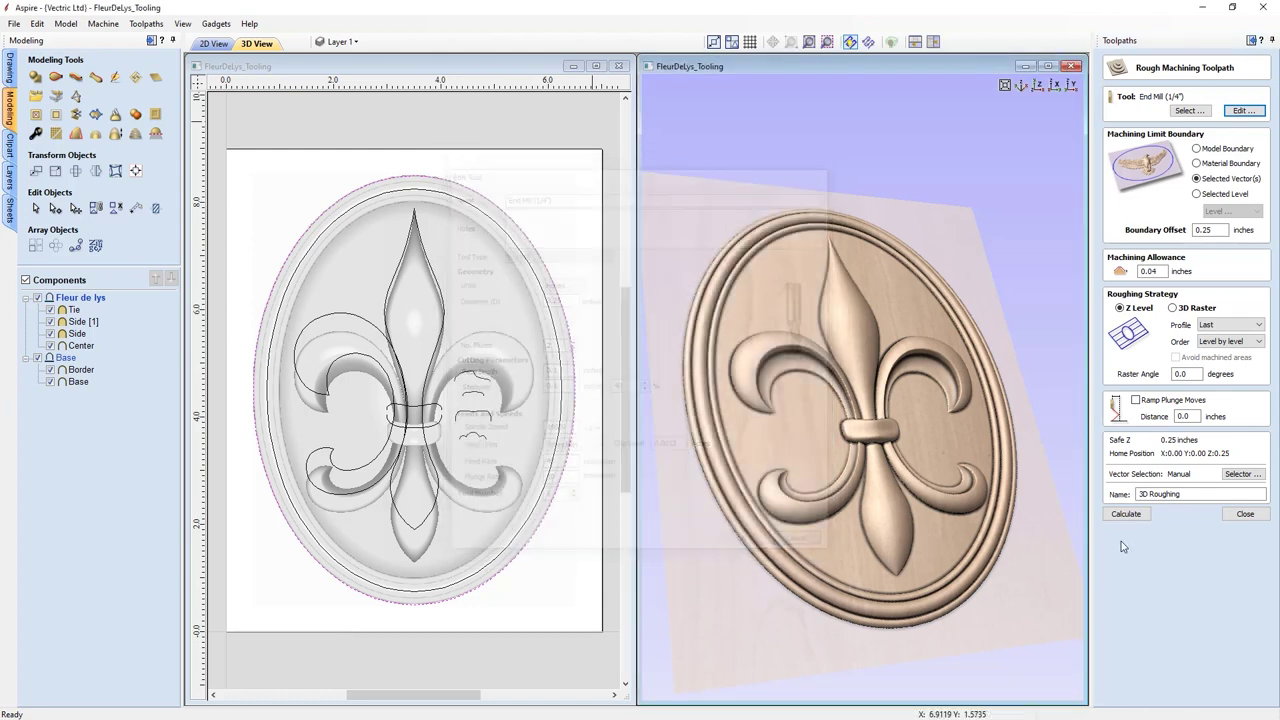
left_click(1246, 514)
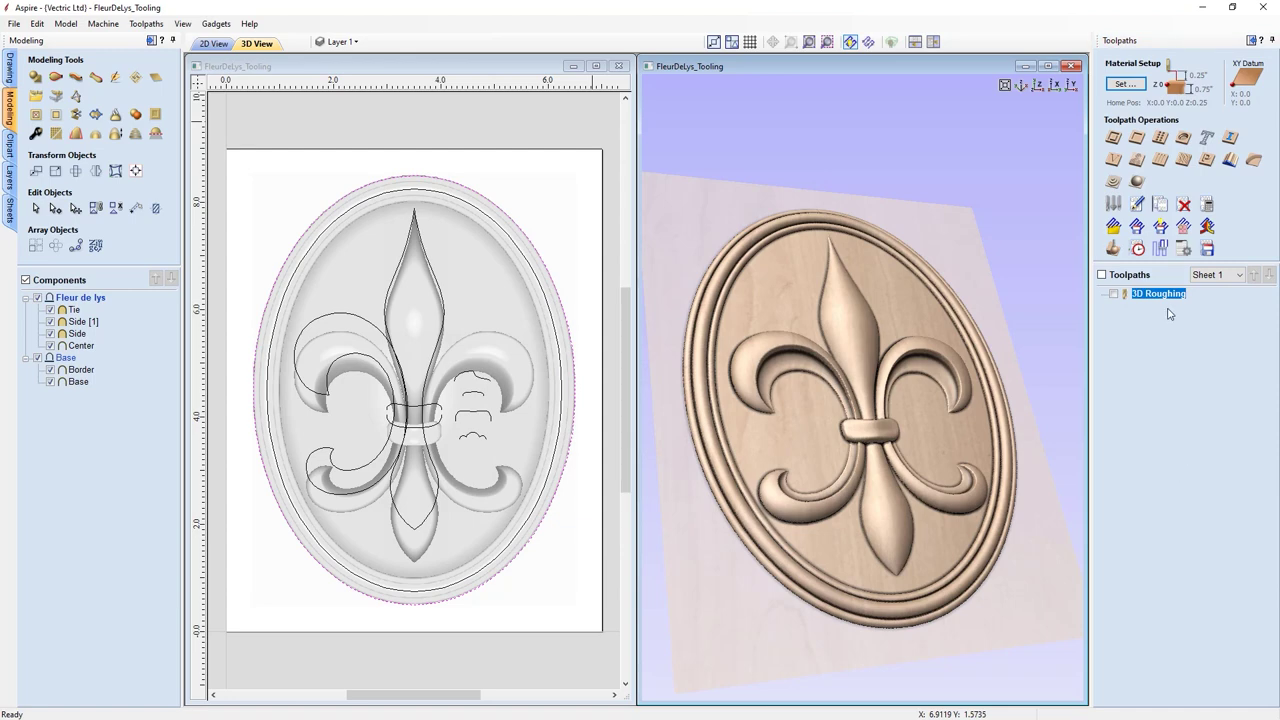
- Inspect the simulated rough cut in the toolpath preview from a lower viewing angle
left_click(1114, 248)
left_click_drag(900, 400, 982, 600)
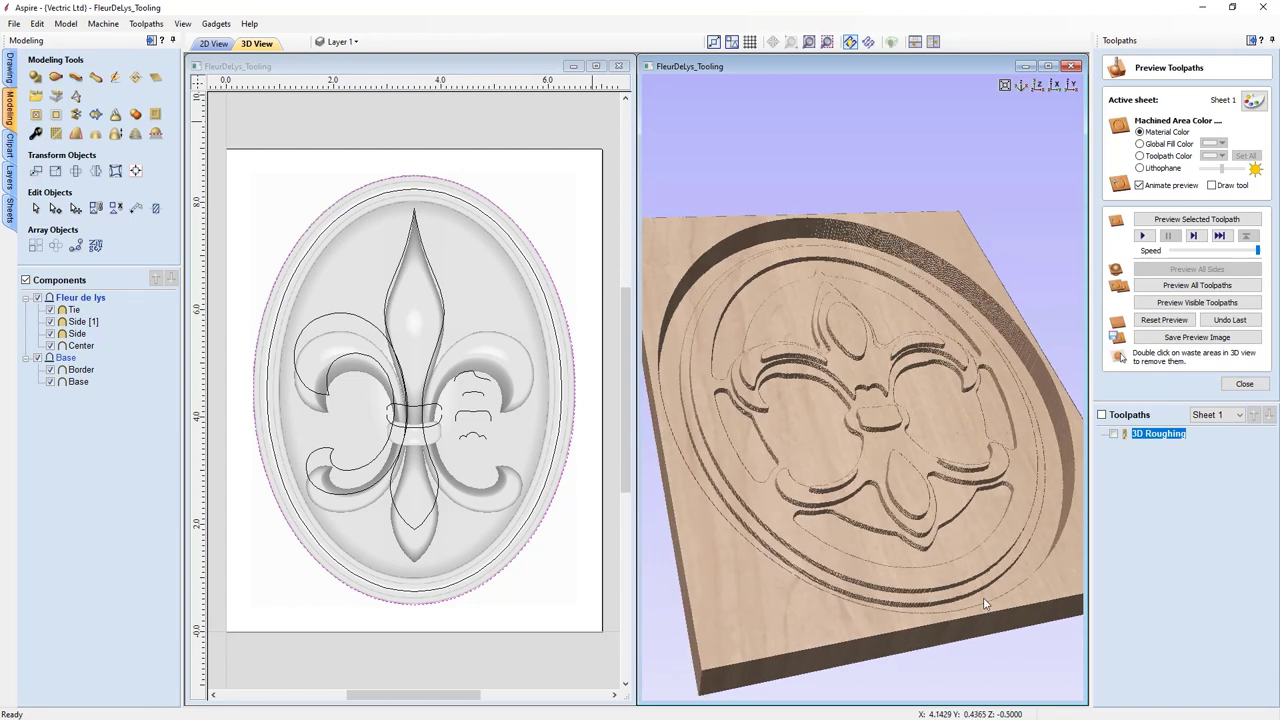
left_click(1238, 386)
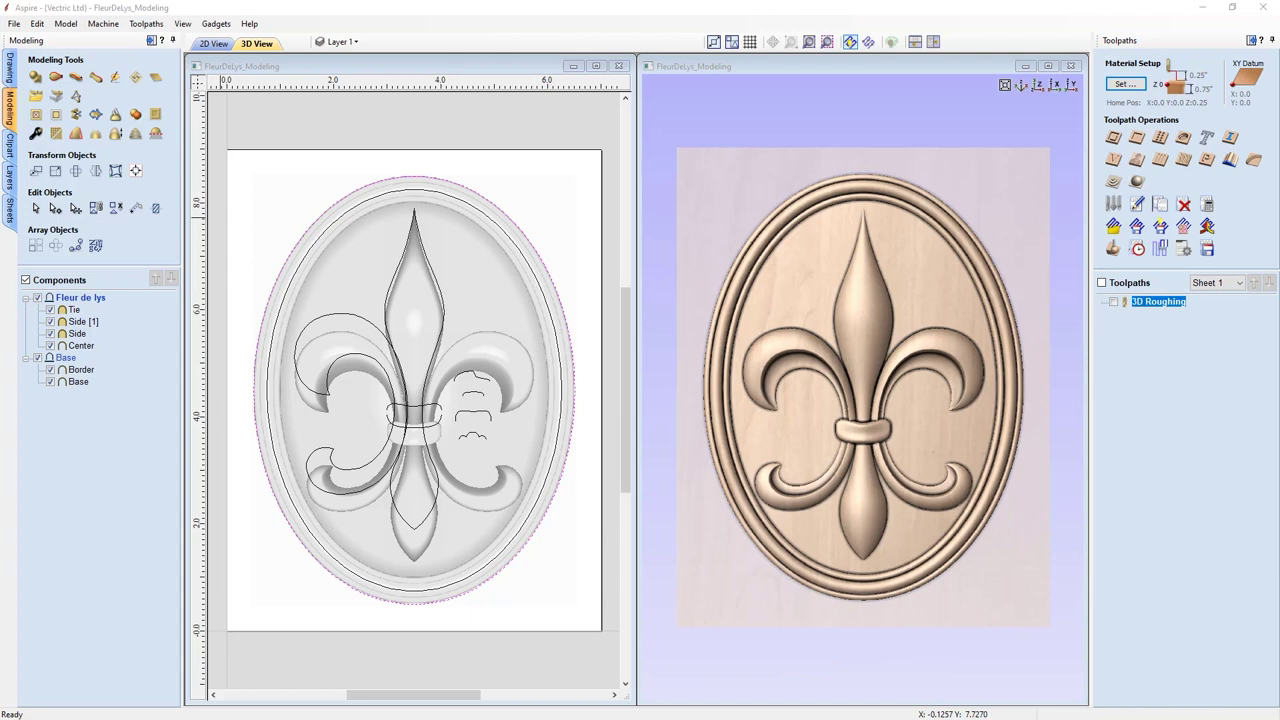
- Start a 3D finish machining toolpath with the 1/8" Ball Nose, limited to the selected vector with a 0.125 inch boundary offset
left_click(1138, 183)
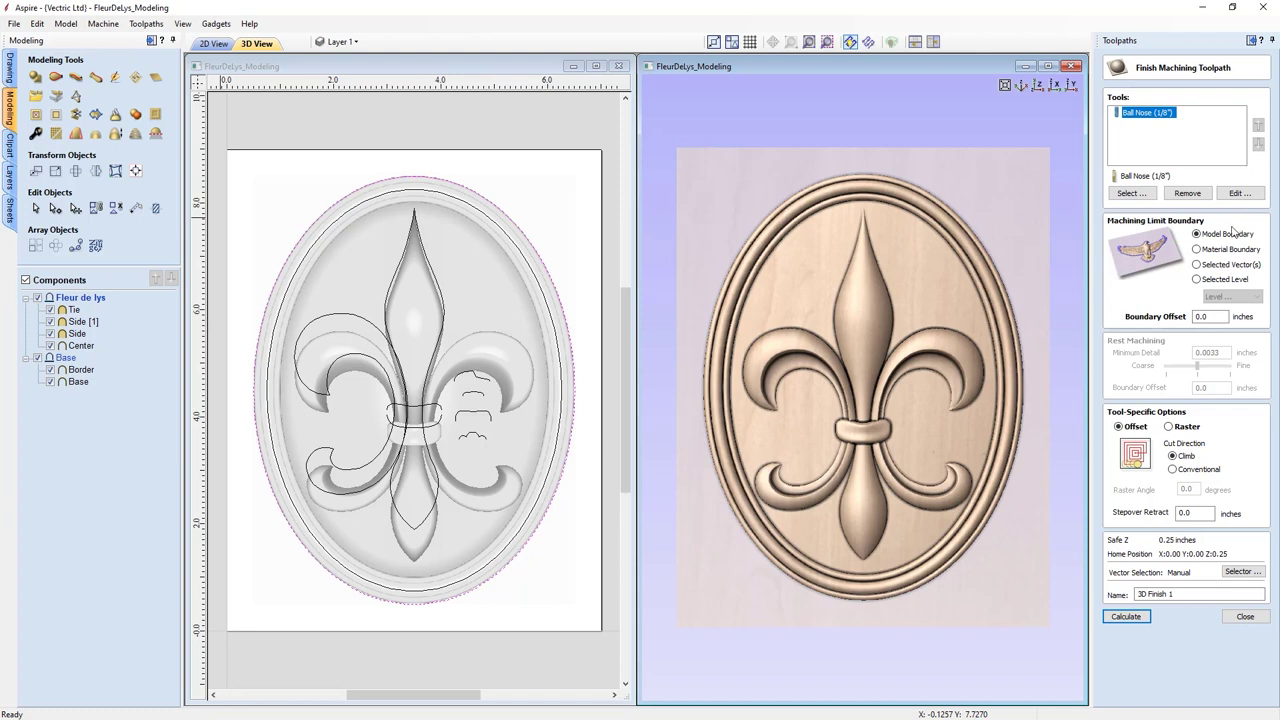
left_click(1197, 265)
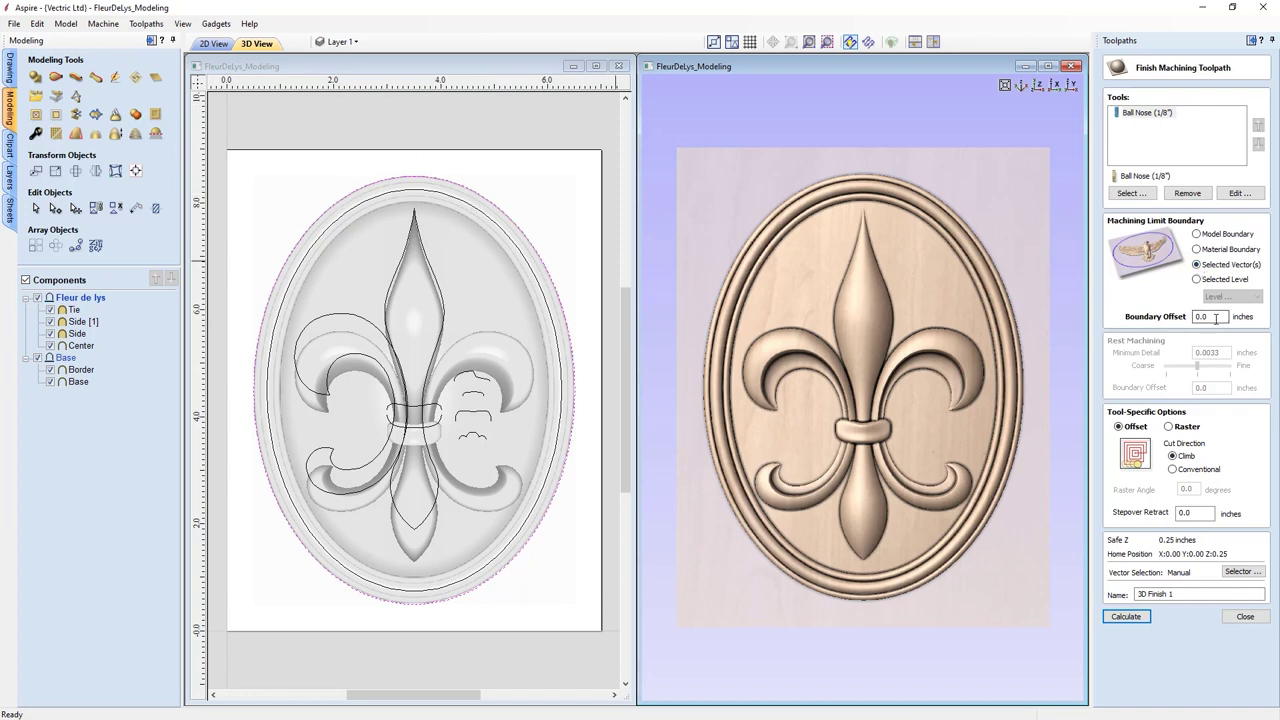
left_click_drag(1217, 318, 1190, 315)
type(".125")
- Keep the Offset finishing strategy after comparing it with Raster, and calculate the toolpath under the name 3D Finish
left_click(1170, 430)
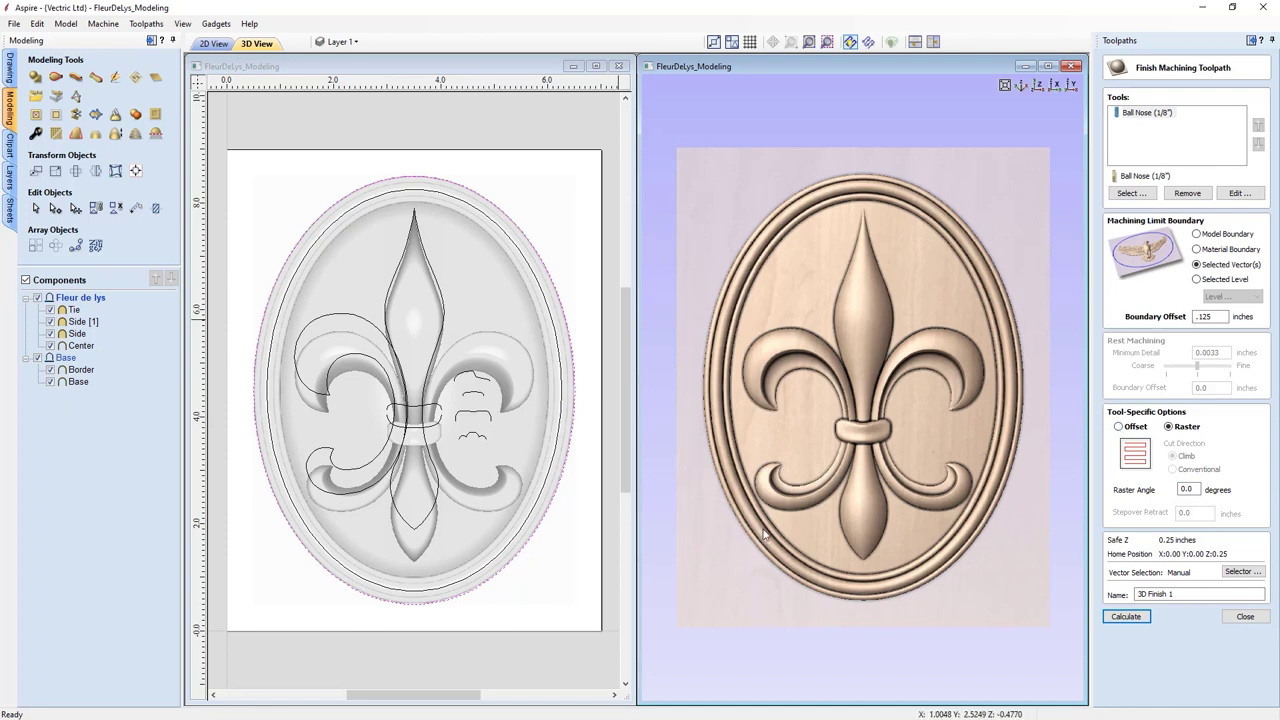
left_click(1119, 427)
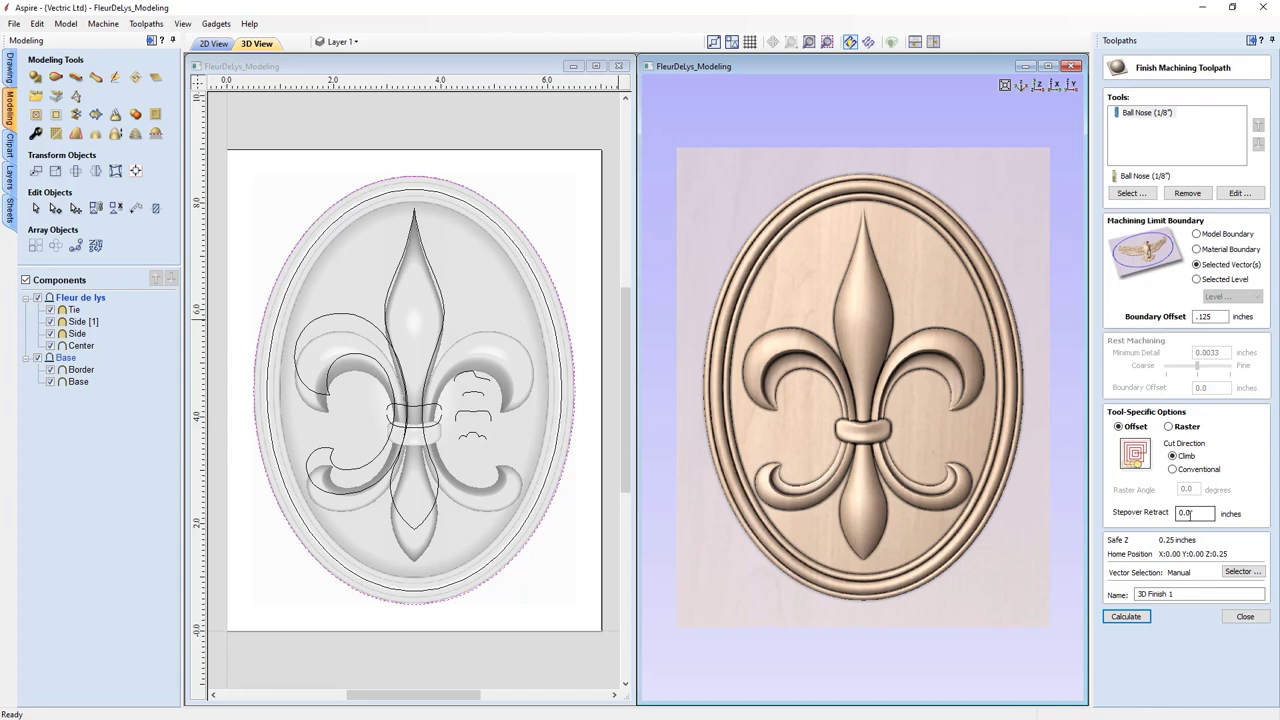
left_click(1179, 595)
left_click_drag(1179, 595, 1166, 595)
key("BackSpace")
left_click(1126, 617)
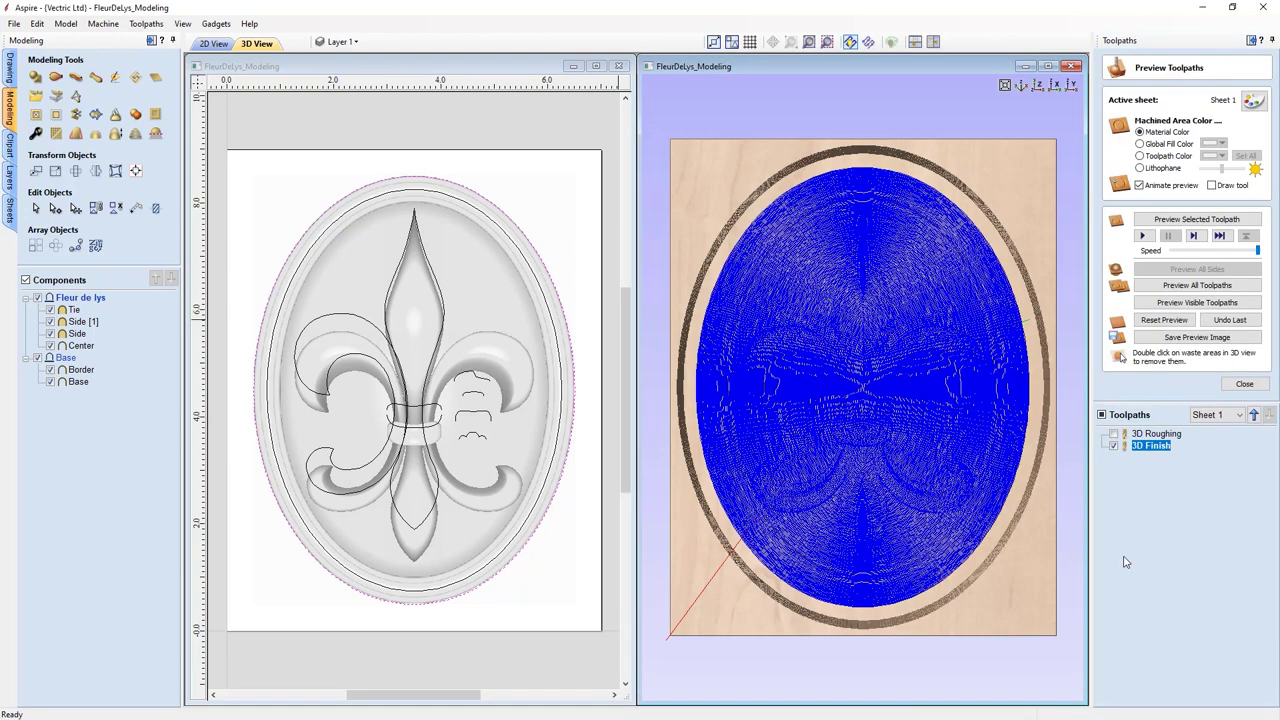
- Preview the 3D Finish toolpath, inspect the finished carving at an angle, and return to the top view
left_click(1184, 305)
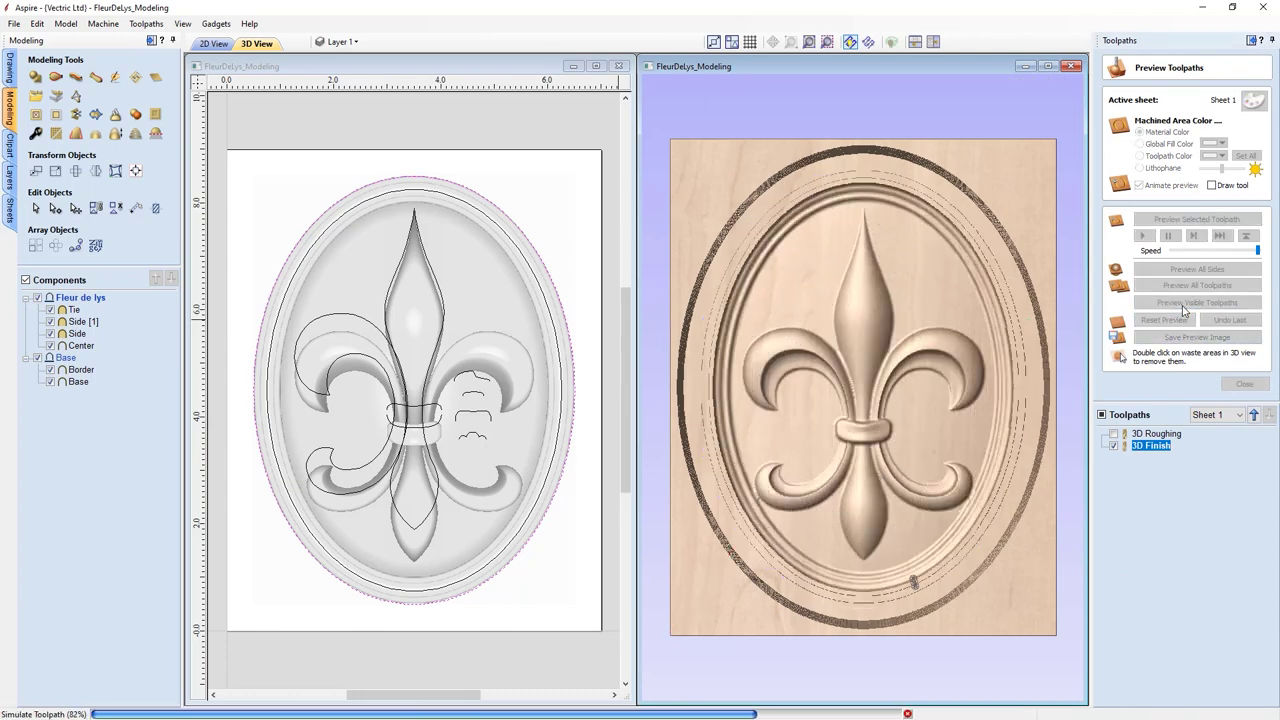
left_click_drag(760, 390, 880, 430)
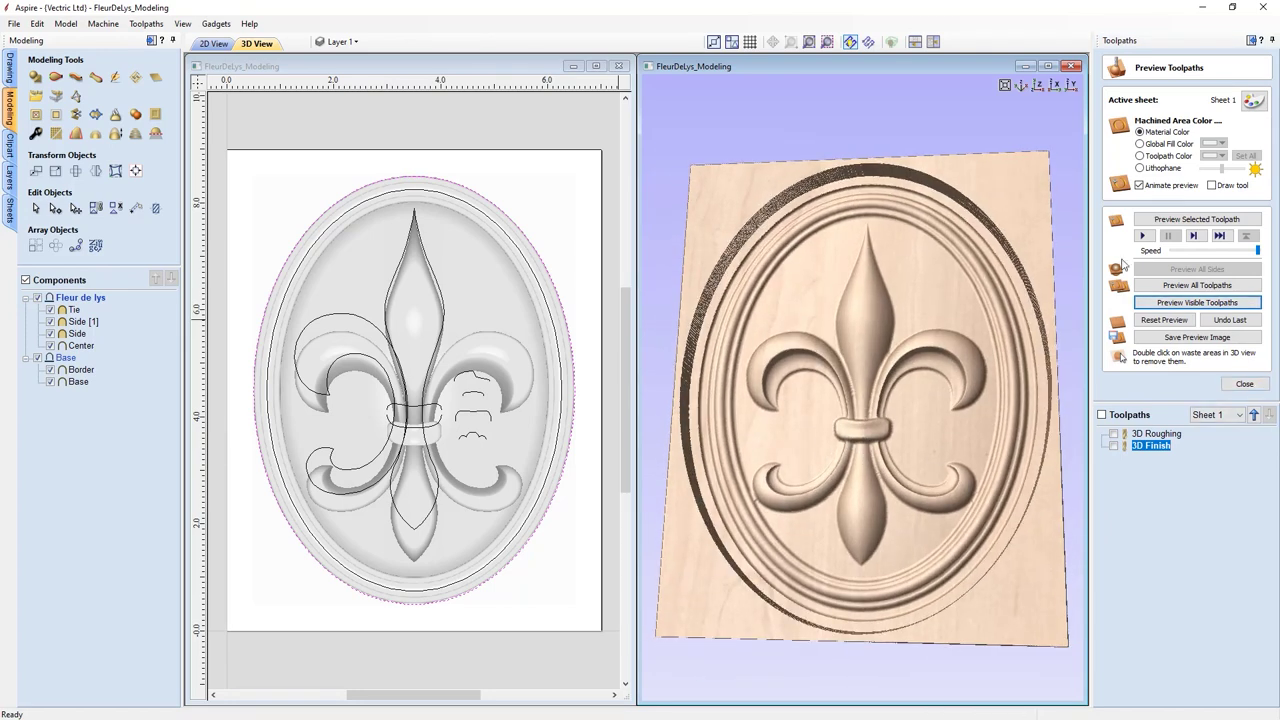
left_click(1037, 85)
left_click(1240, 385)
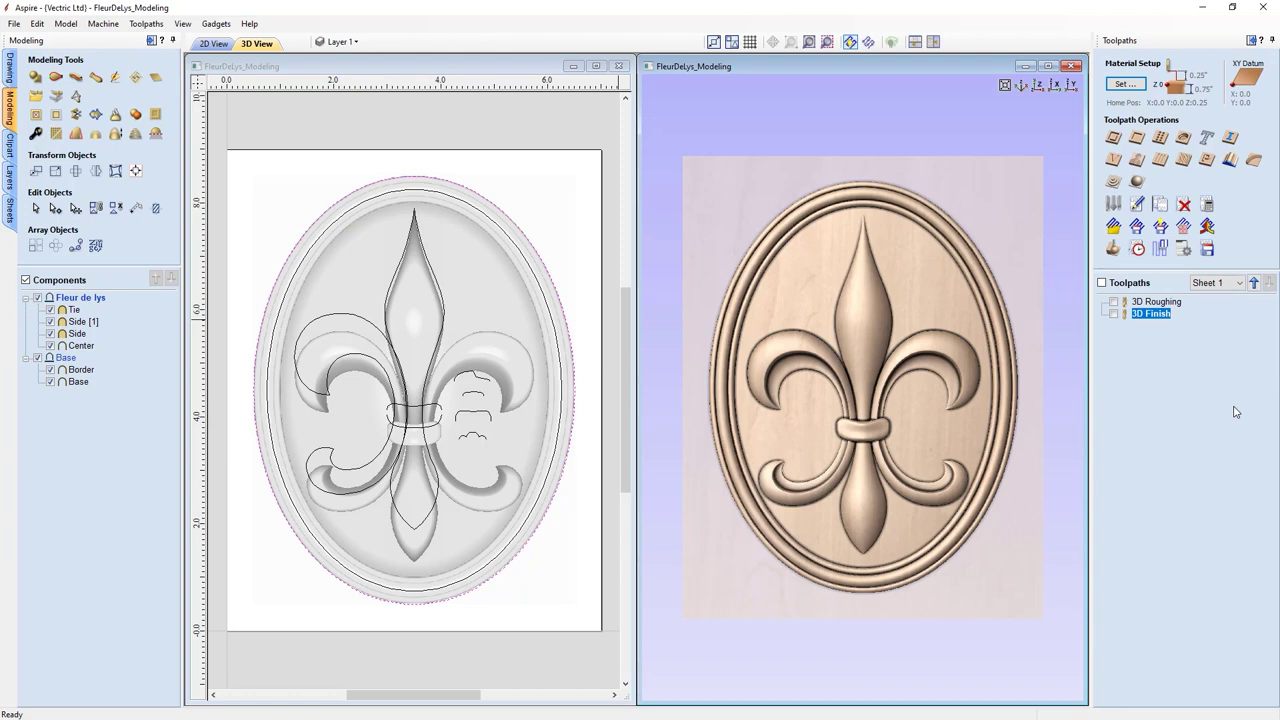
- Start a 2D profile toolpath for the outer oval border with the 1/4" End Mill and a cut depth of 0.75 inches
left_click(1113, 138)
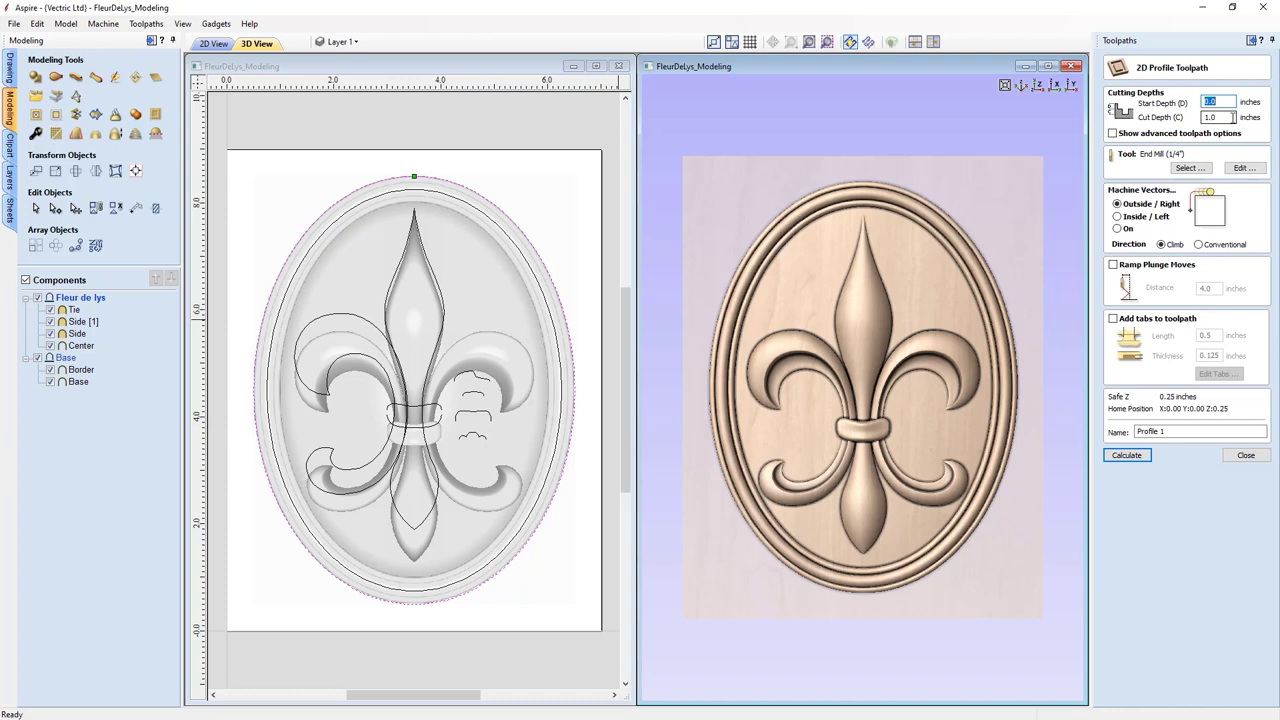
double_click(1210, 117)
type("0.75")
left_click(1221, 117)
- Review the advanced profile options and compare the Conventional and Climb cutting directions, keeping Climb
left_click(1112, 134)
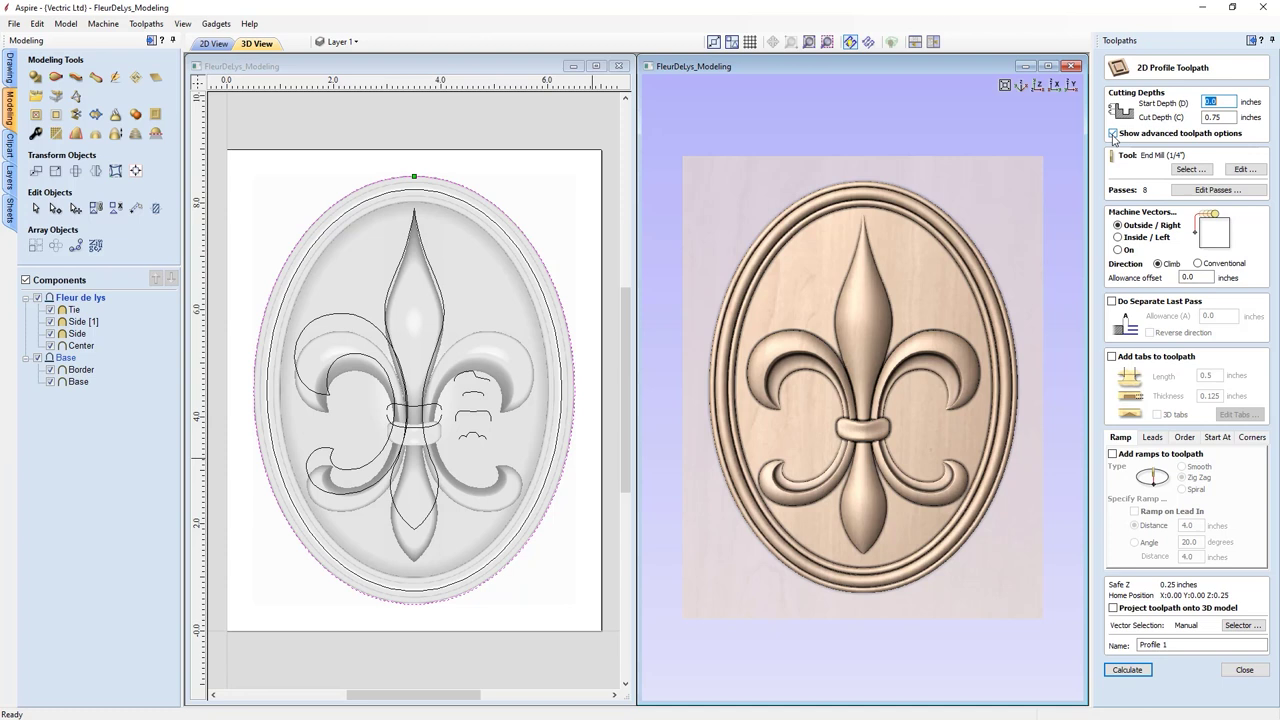
left_click(1113, 133)
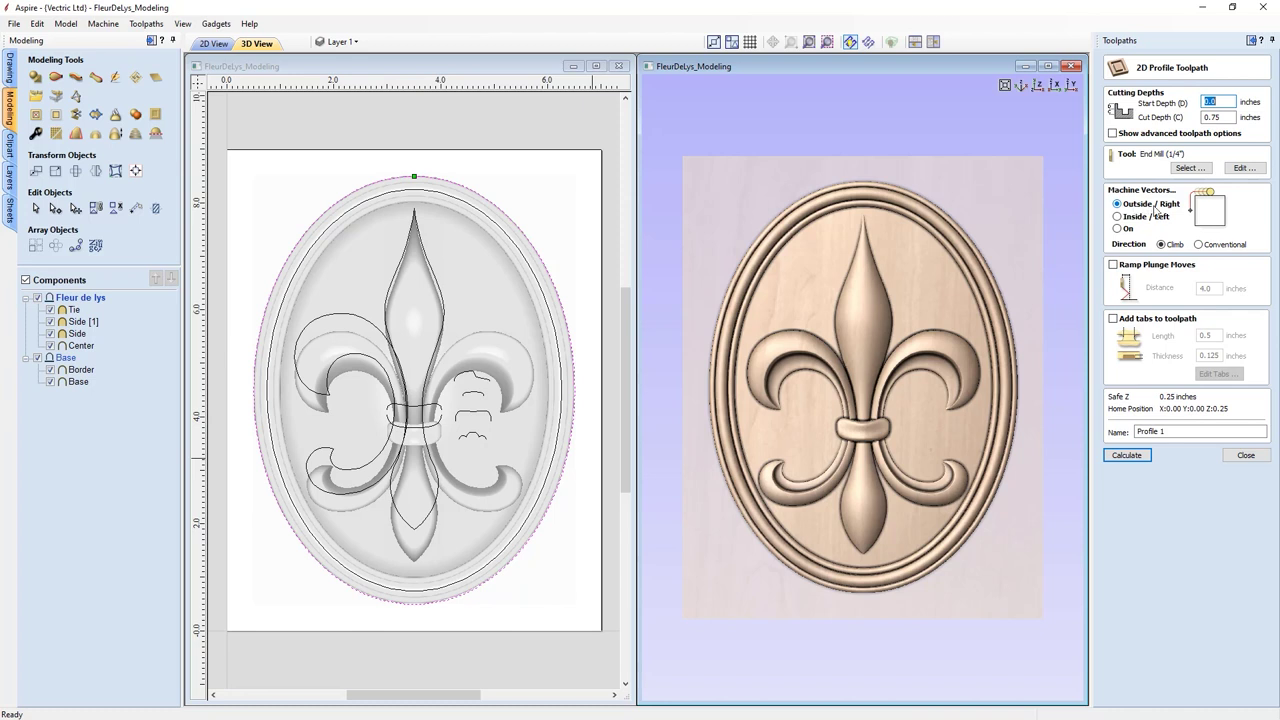
left_click(1199, 245)
left_click(1162, 245)
- Enable tabs on the profile toolpath and automatically add a constant number of 4 tabs around the oval border
left_click(1113, 319)
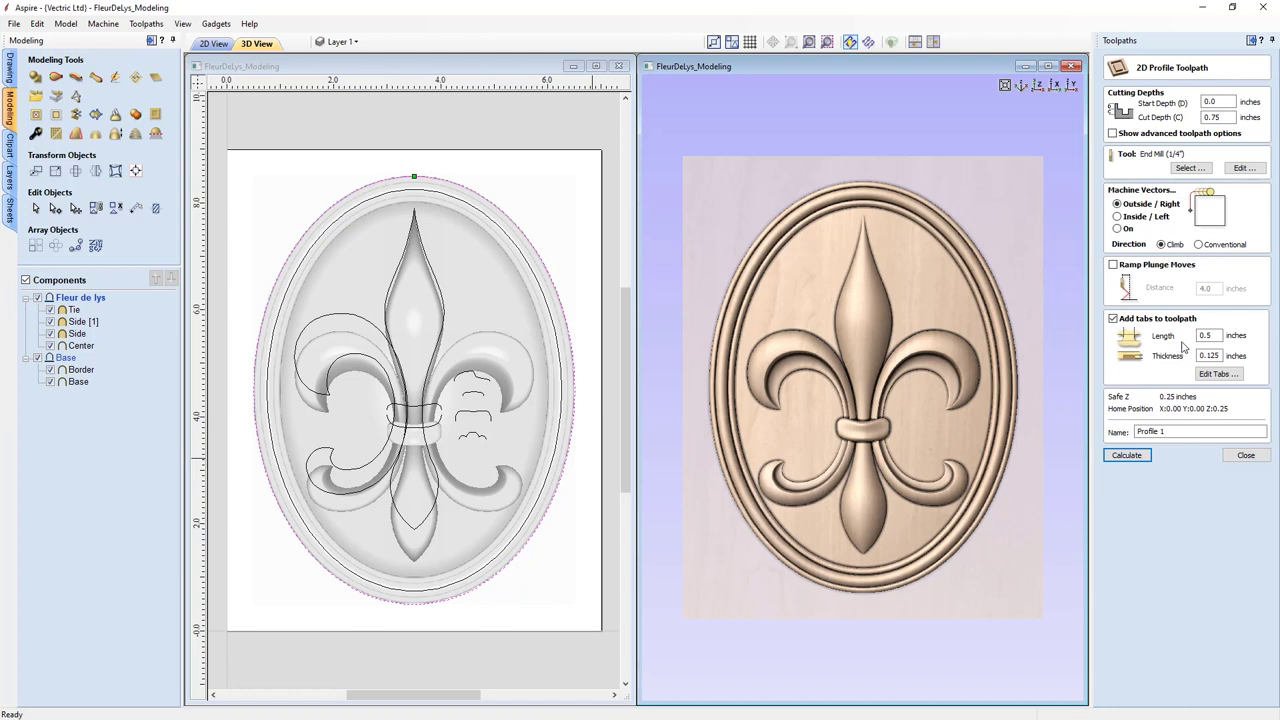
left_click(1211, 335)
left_click(1214, 377)
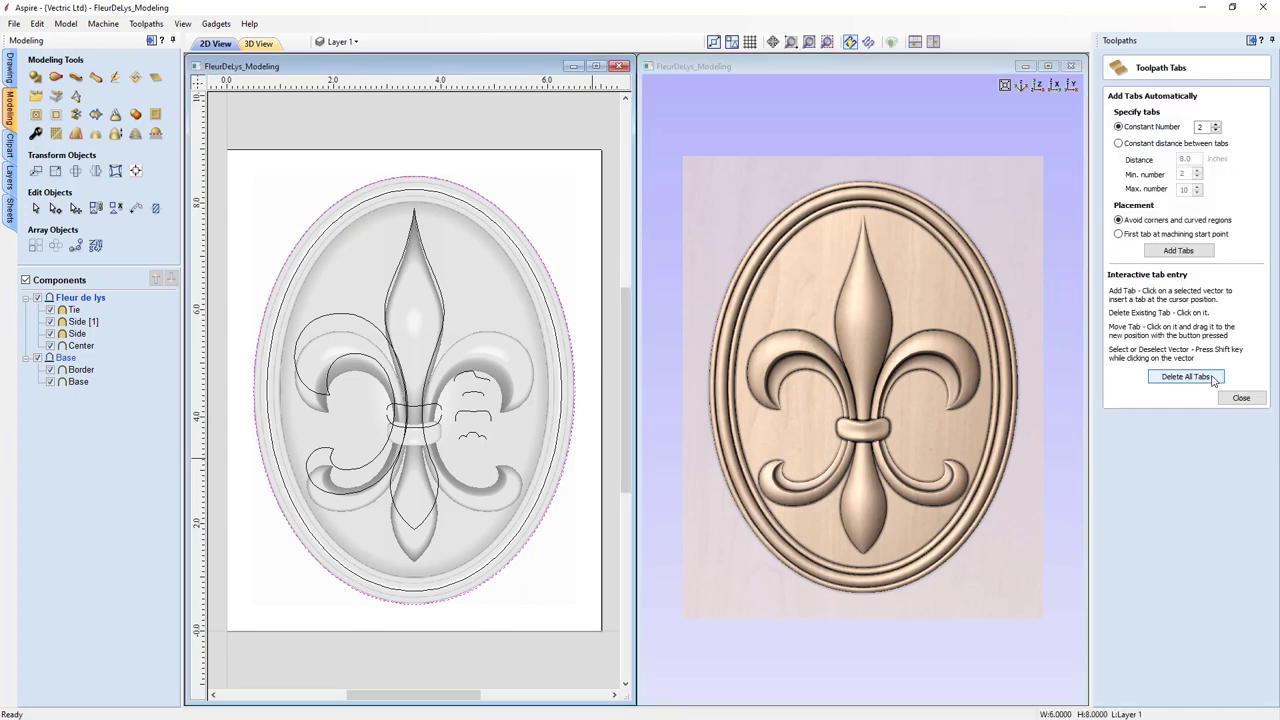
left_click(1217, 127)
left_click(1167, 251)
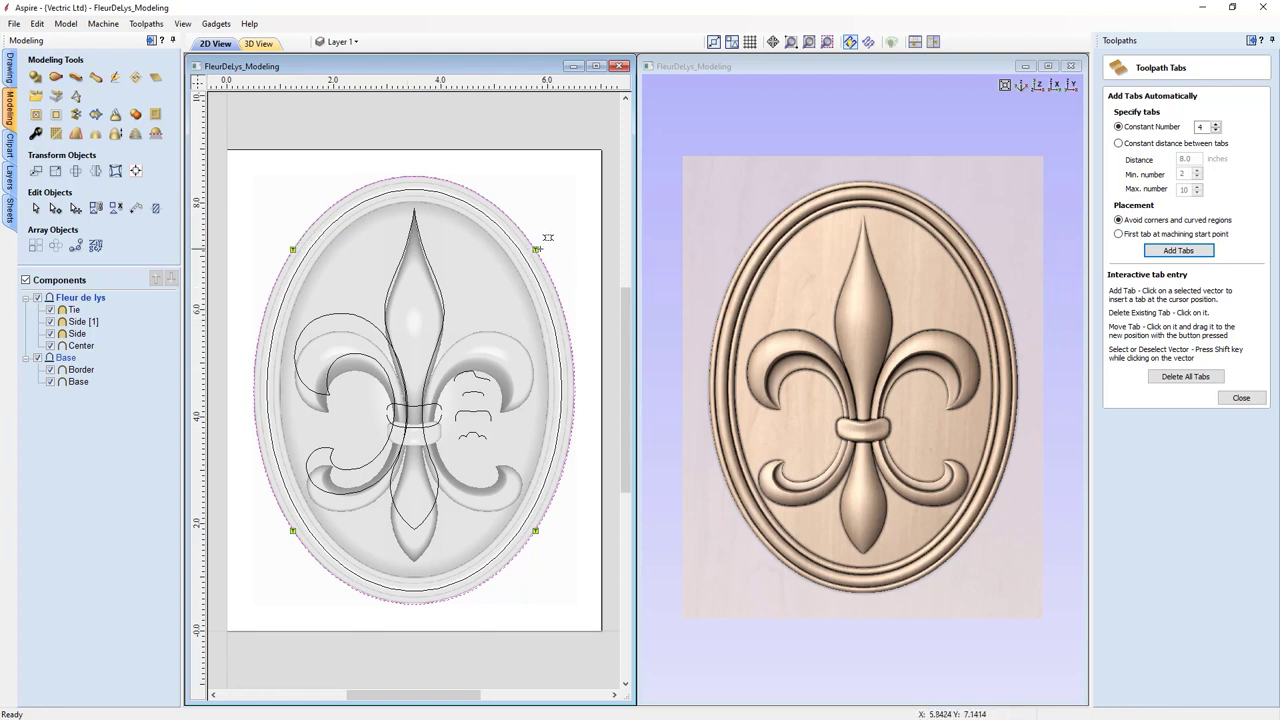
- Delete the upper-right tab on the oval border and insert a replacement at nearly the same spot
left_click_drag(541, 242, 543, 248)
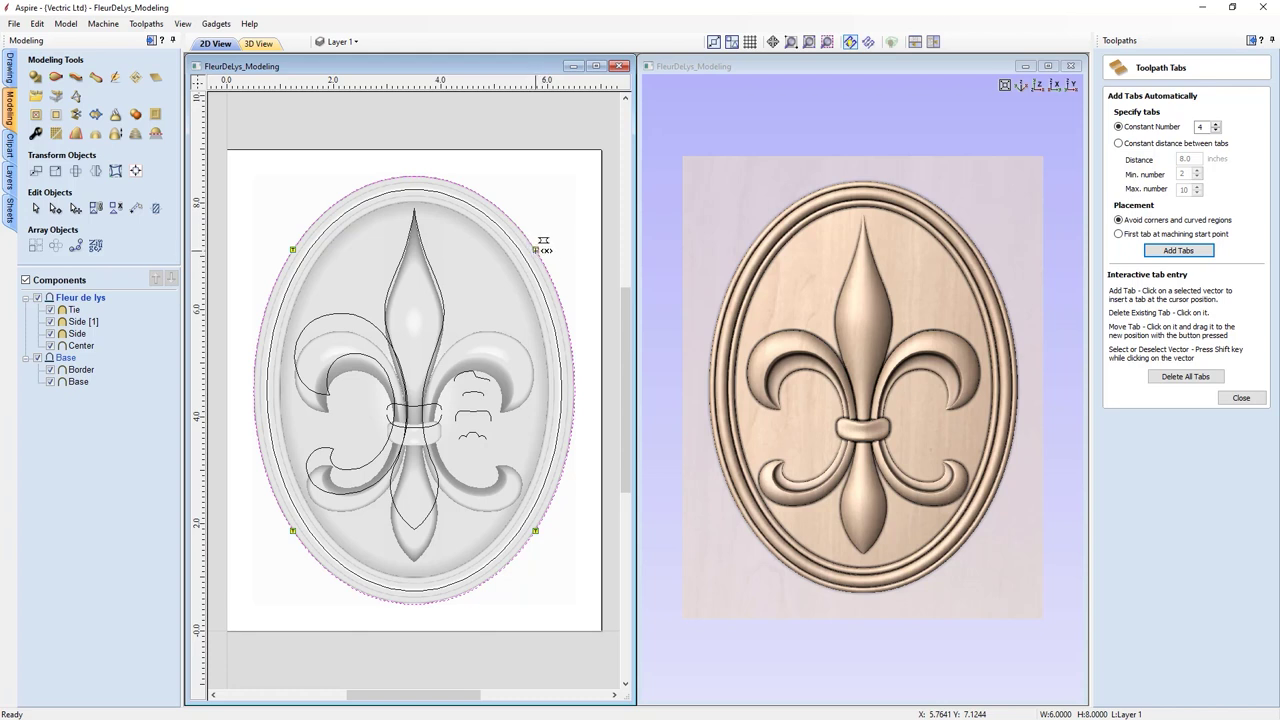
left_click(541, 250)
left_click(537, 247)
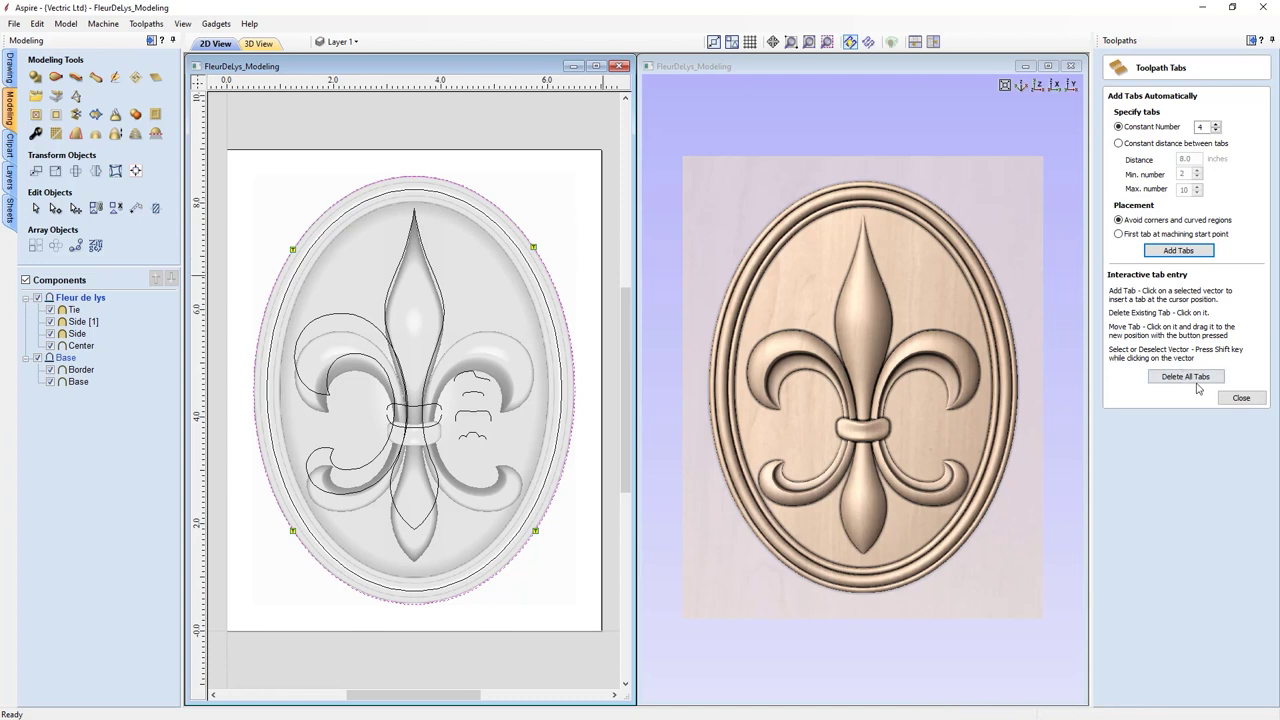
left_click(1234, 400)
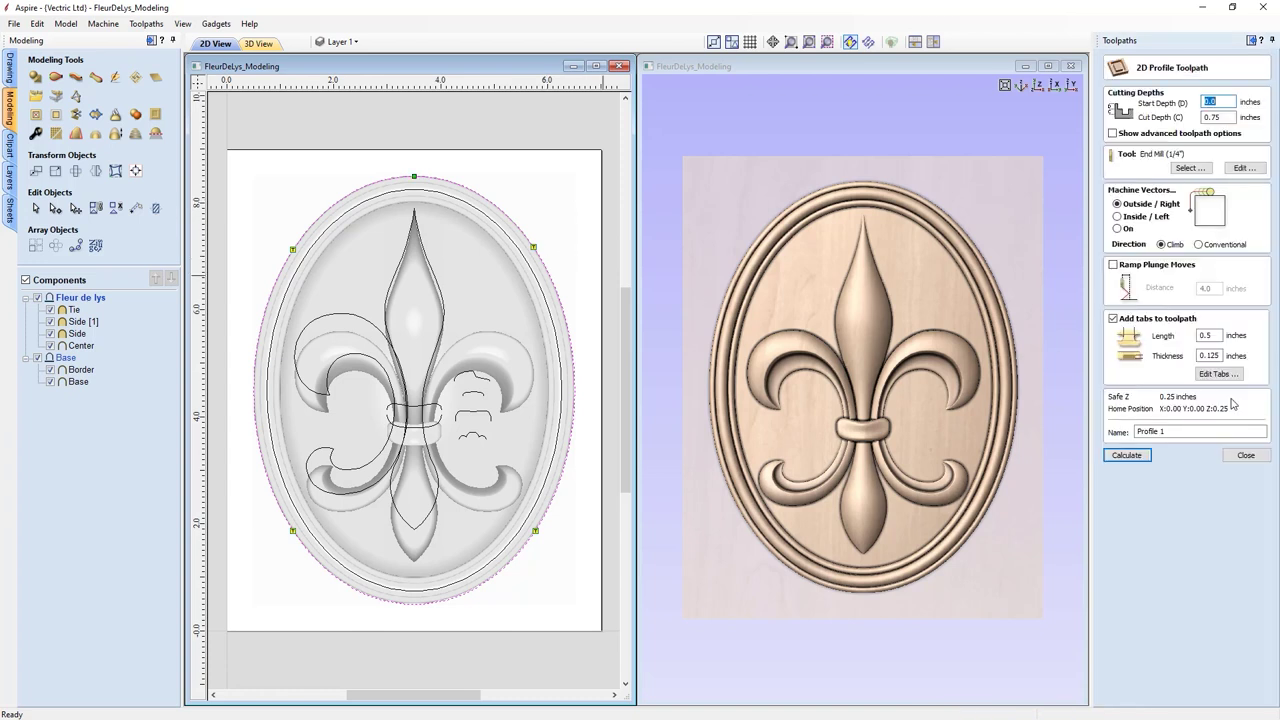
- Name the 2D profile toolpath "Cutout" and calculate it
left_click_drag(1166, 431, 1112, 431)
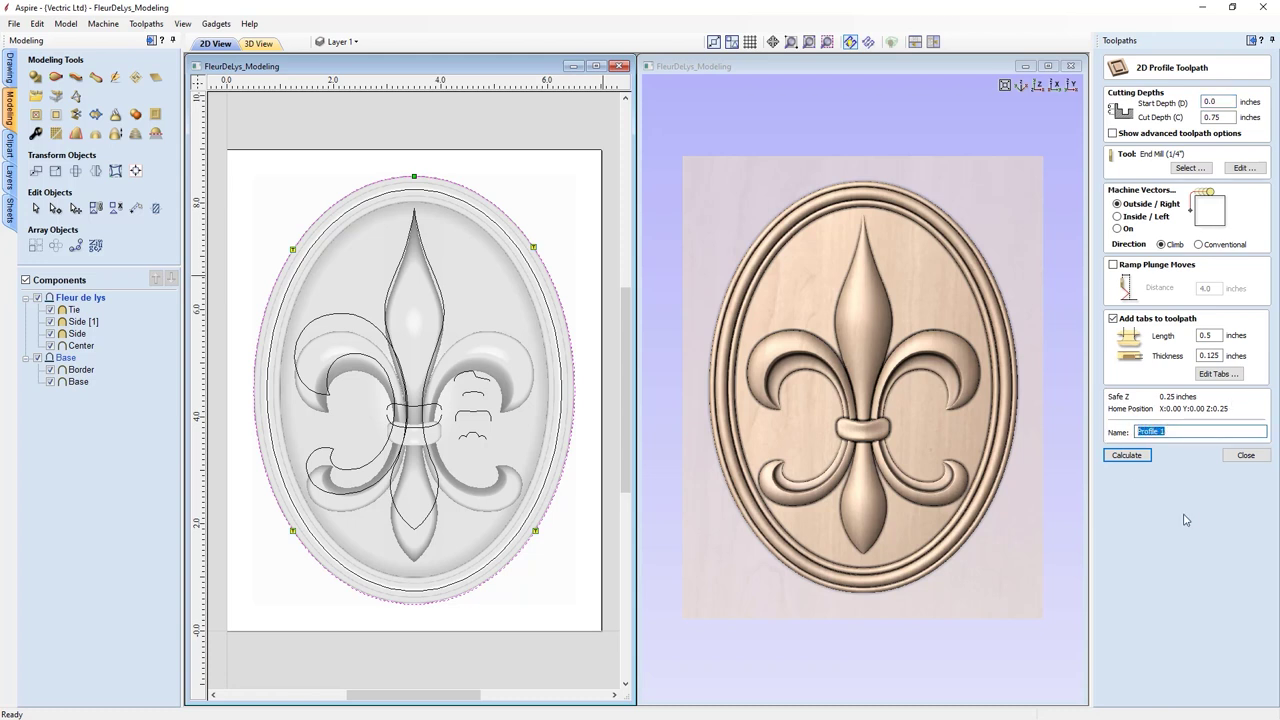
type("Cutout")
left_click(1140, 457)
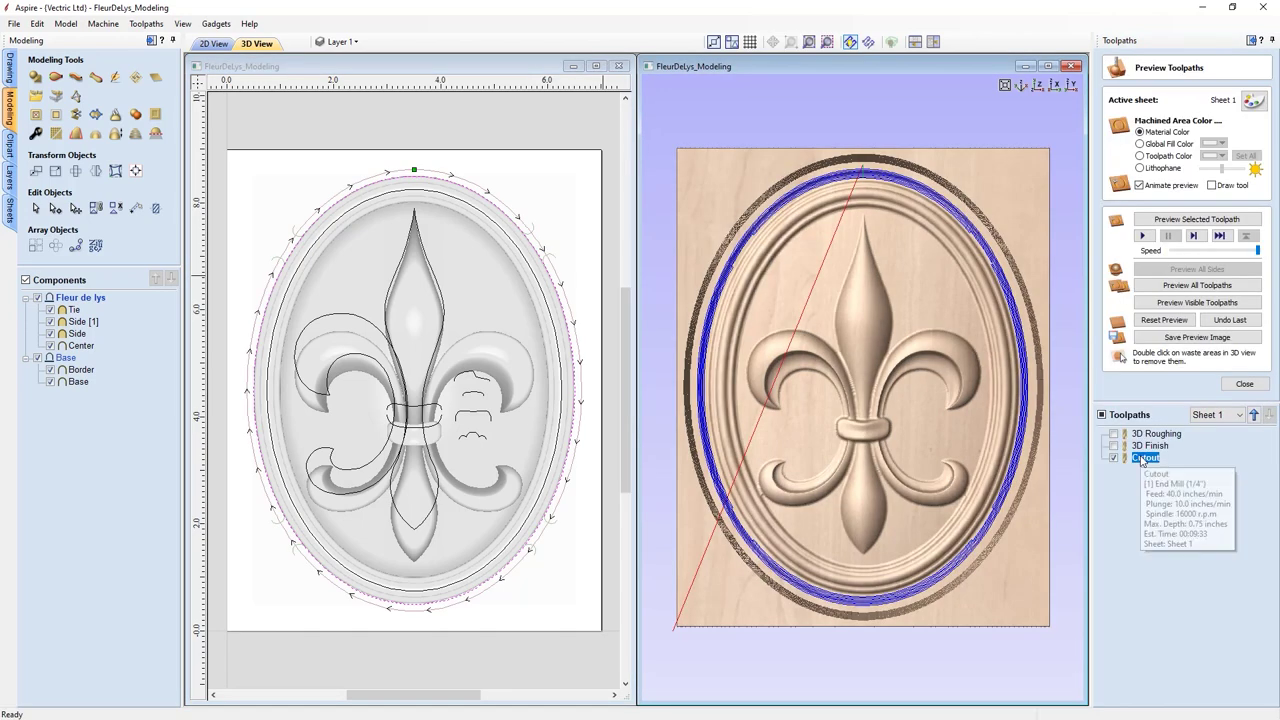
- Preview the visible Cutout toolpath on the material, inspect the tabbed cut in 3D, and leave the preview with a straight-down view
left_click(1157, 303)
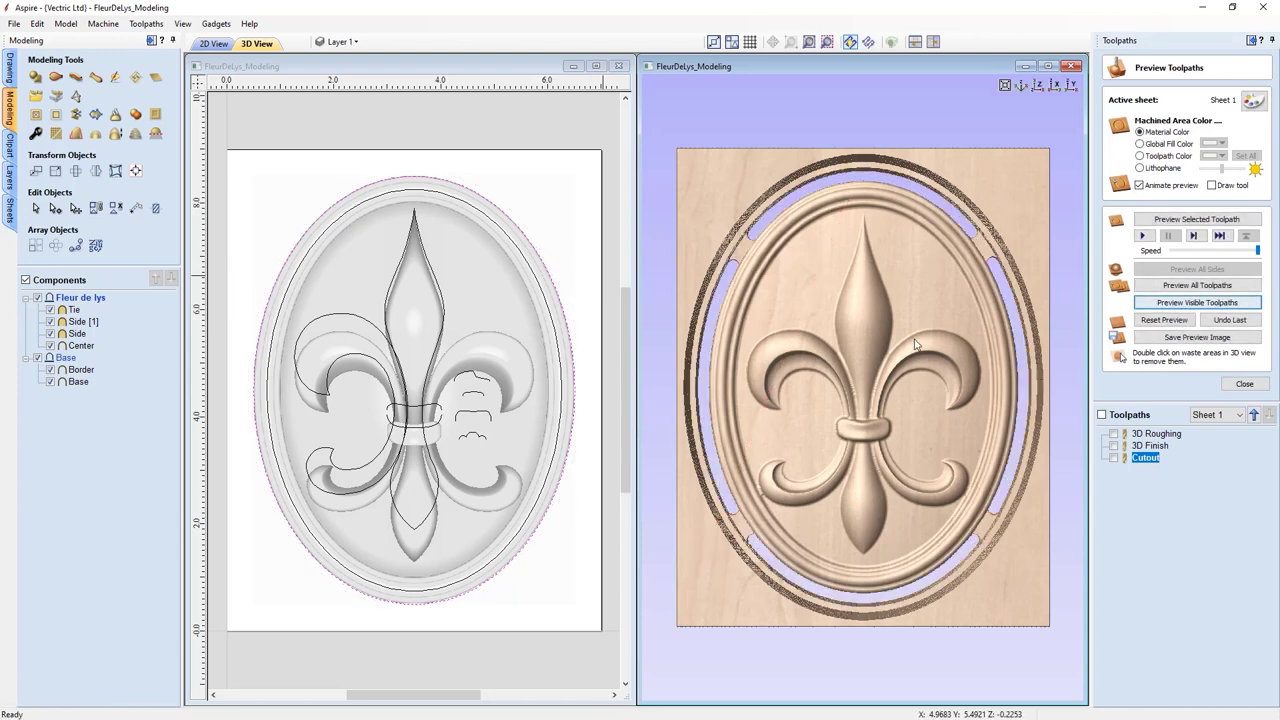
left_click_drag(985, 385, 922, 430)
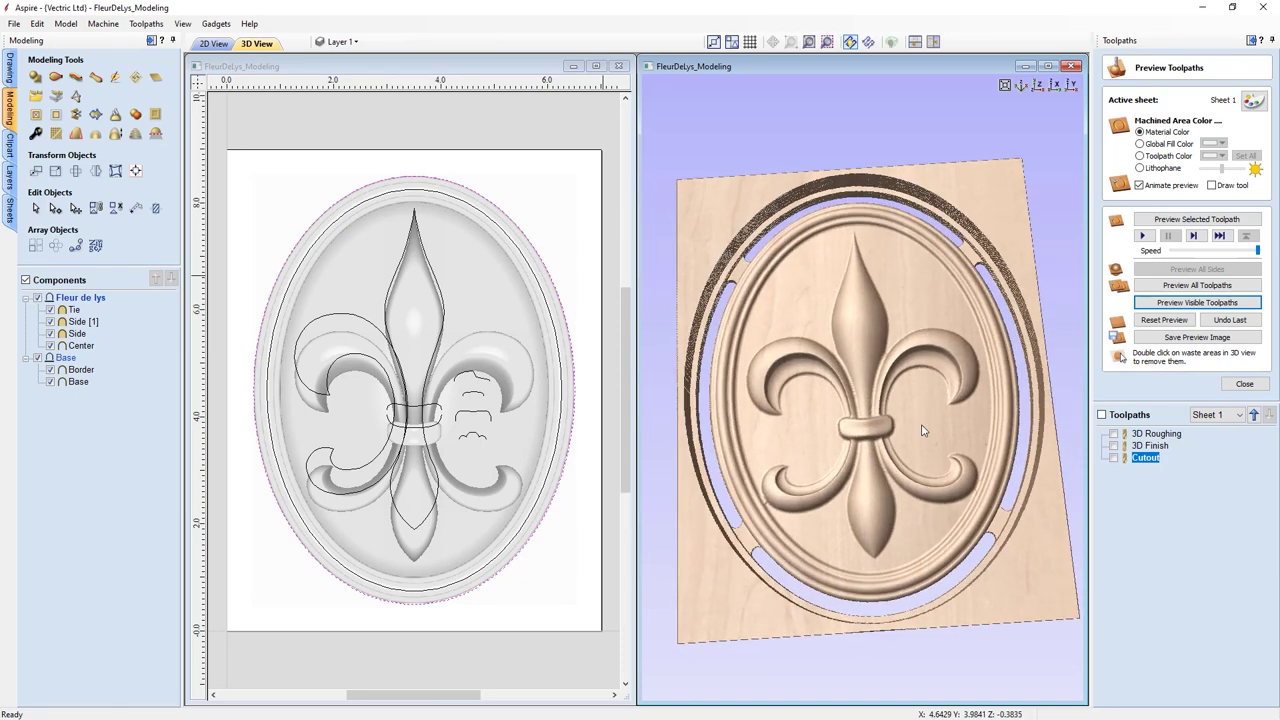
left_click(1244, 383)
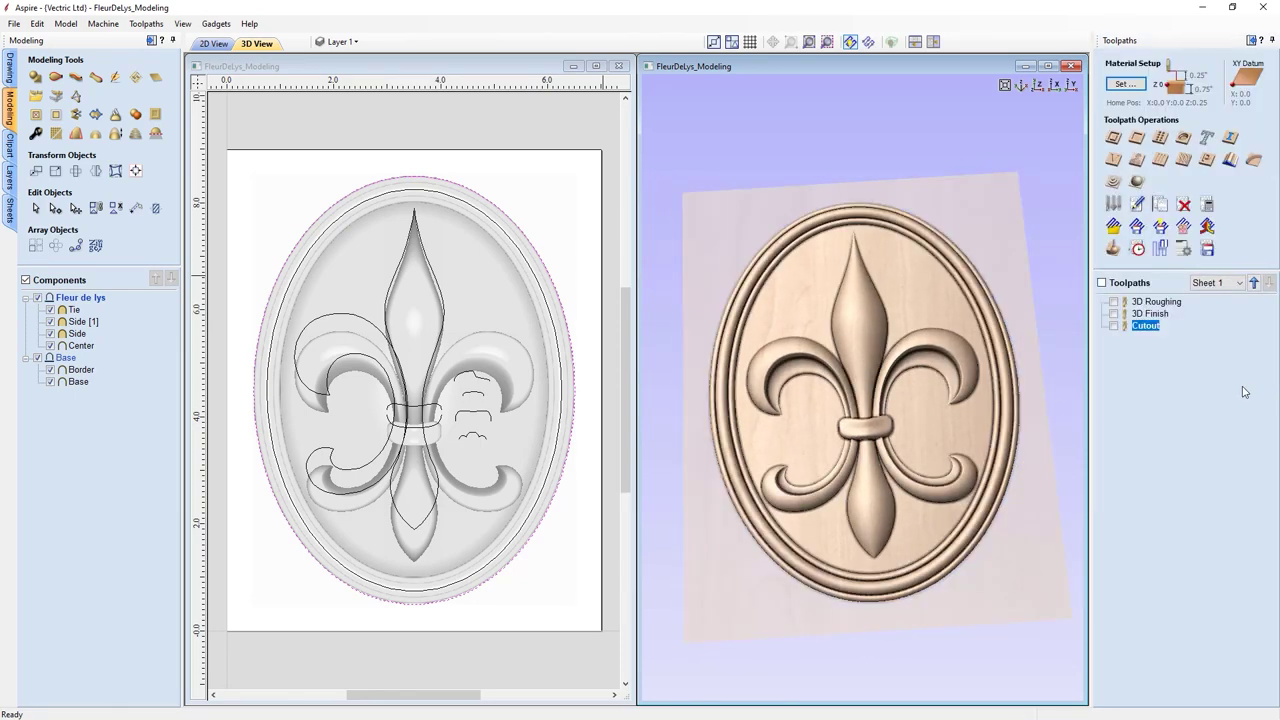
left_click(1038, 86)
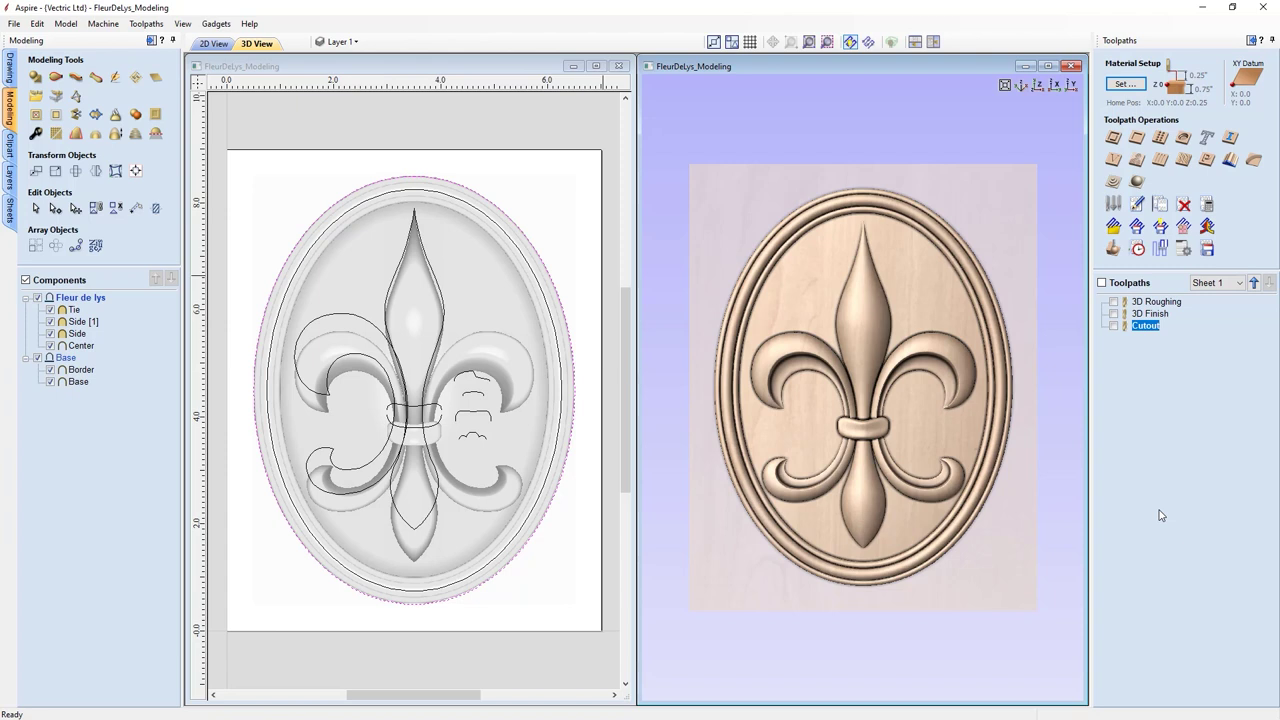
- Save a copy of the project in the fleur-de-lys folder as FleurDeLys_Tooling.crv3d
left_click(13, 23)
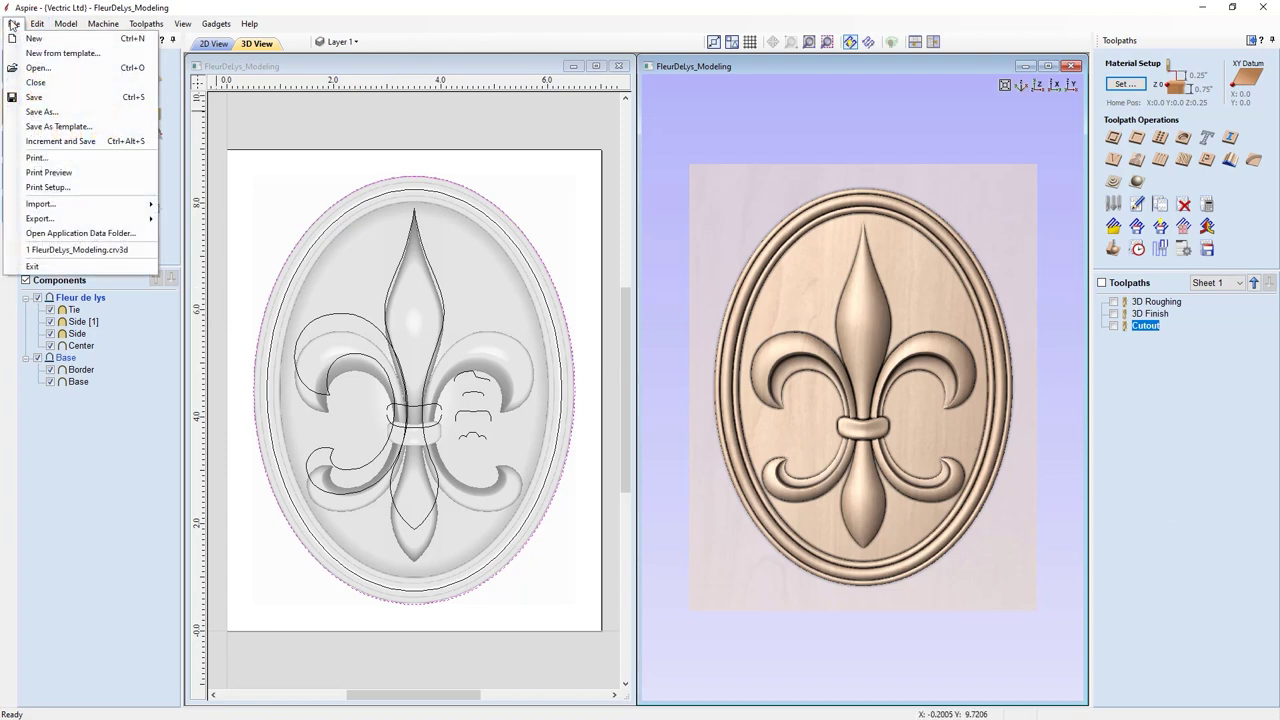
left_click(38, 110)
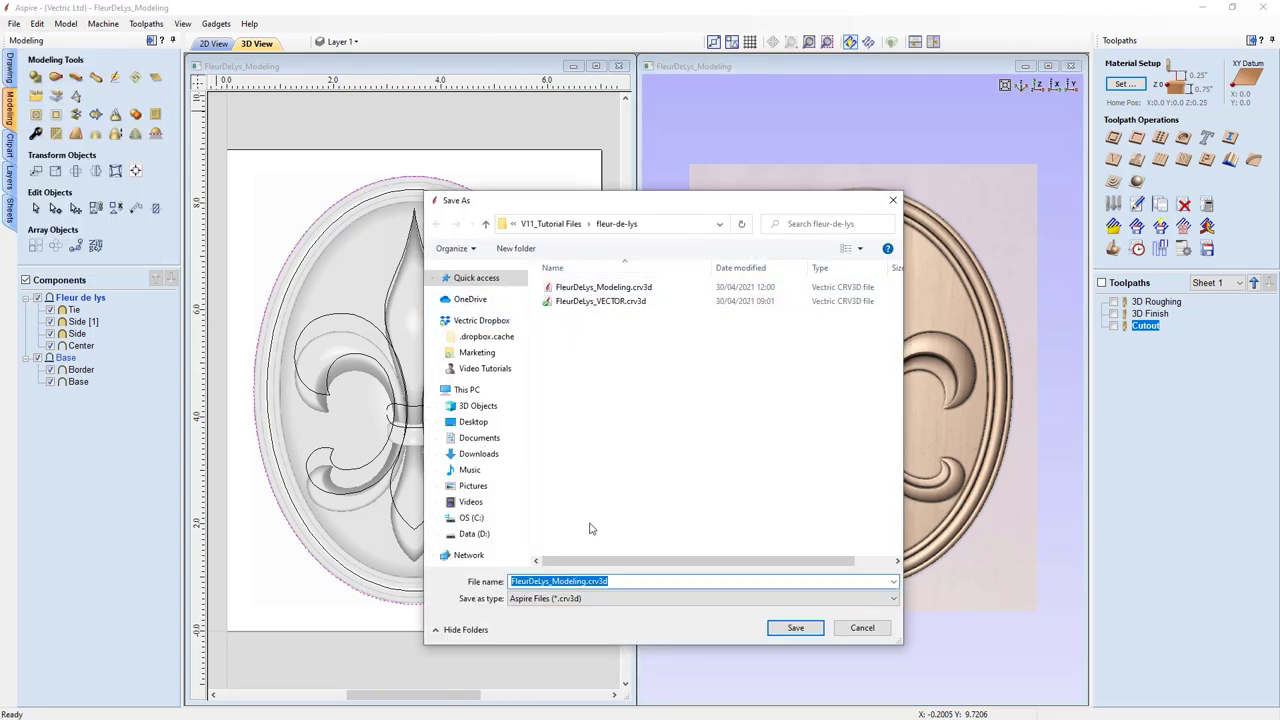
left_click(583, 581)
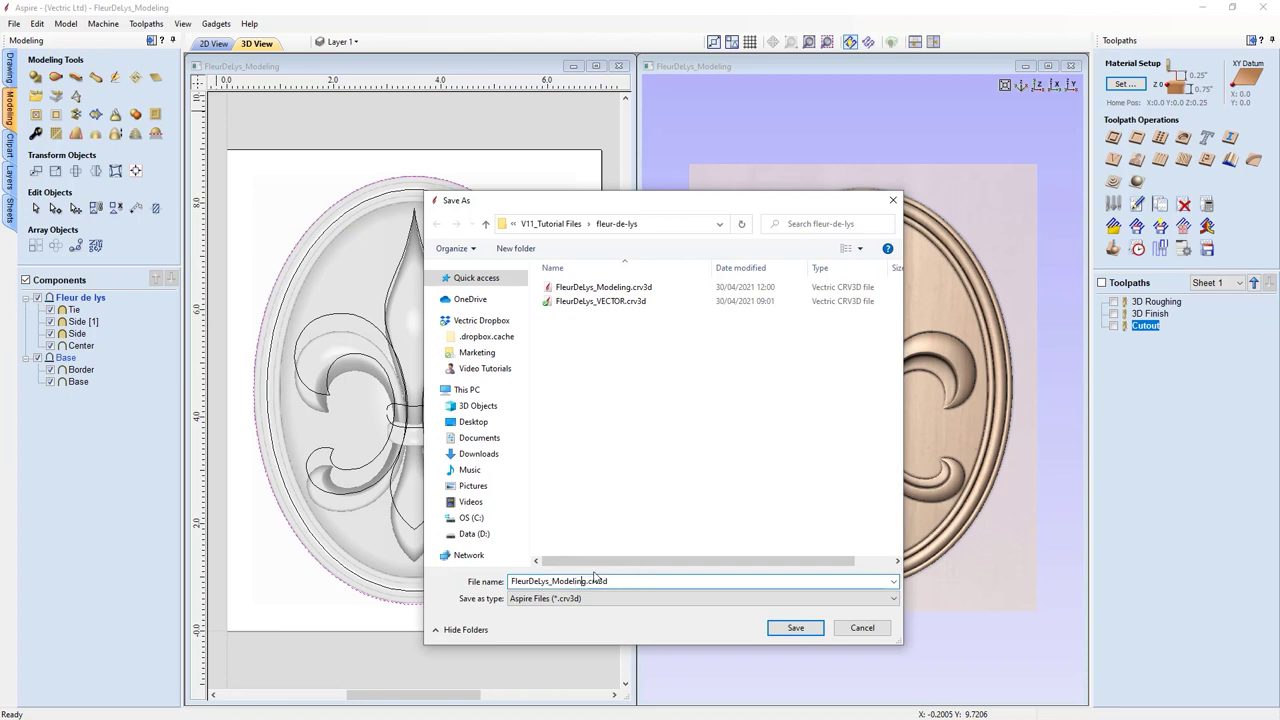
left_click_drag(587, 581, 553, 581)
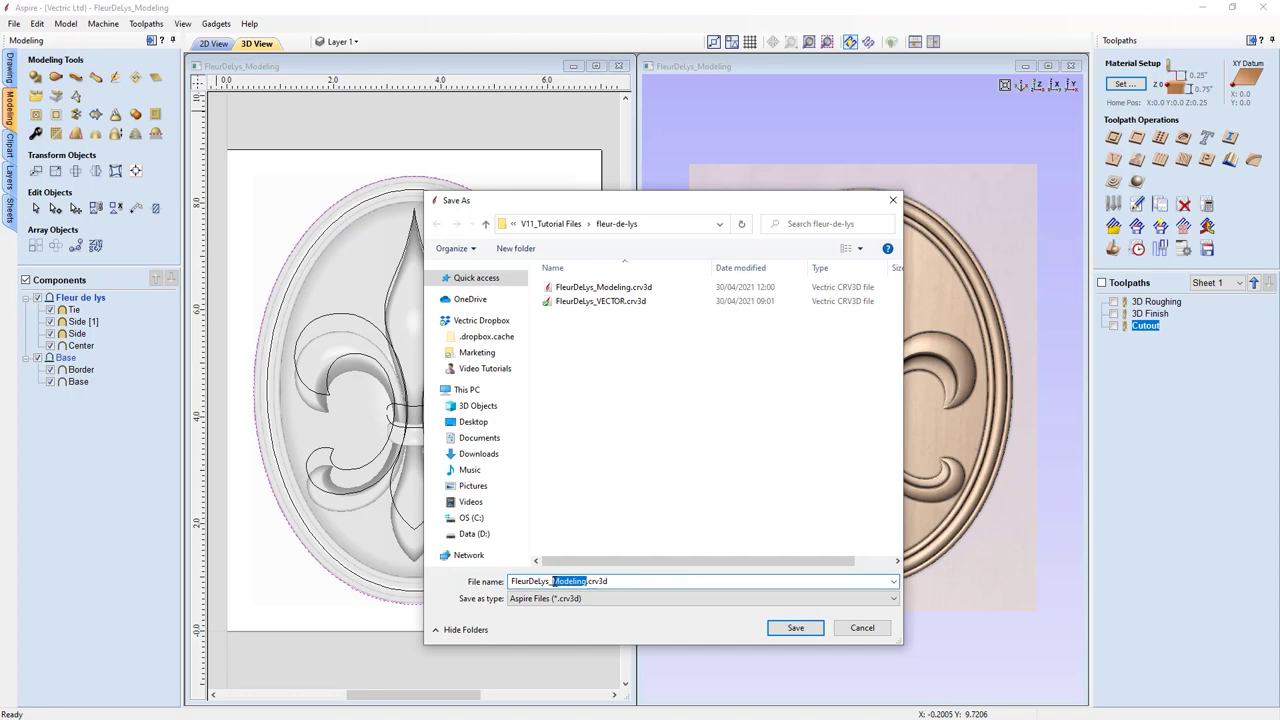
type("Tooling")
left_click(792, 627)
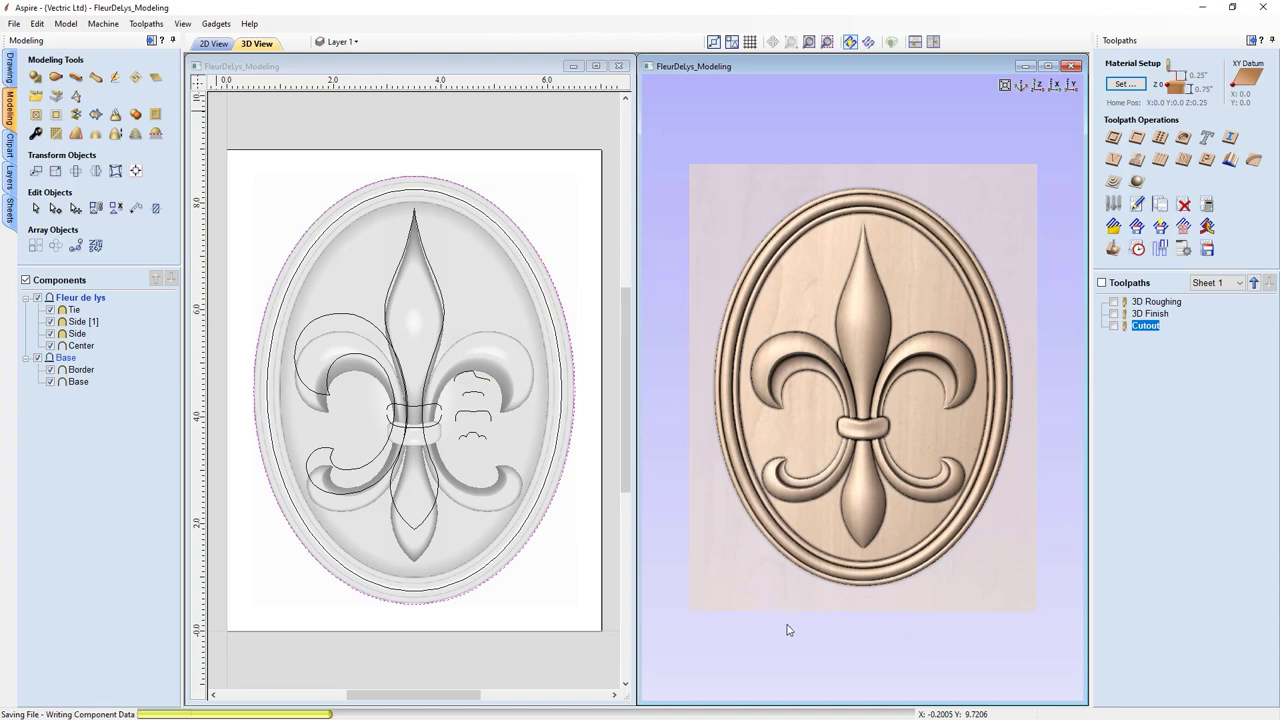